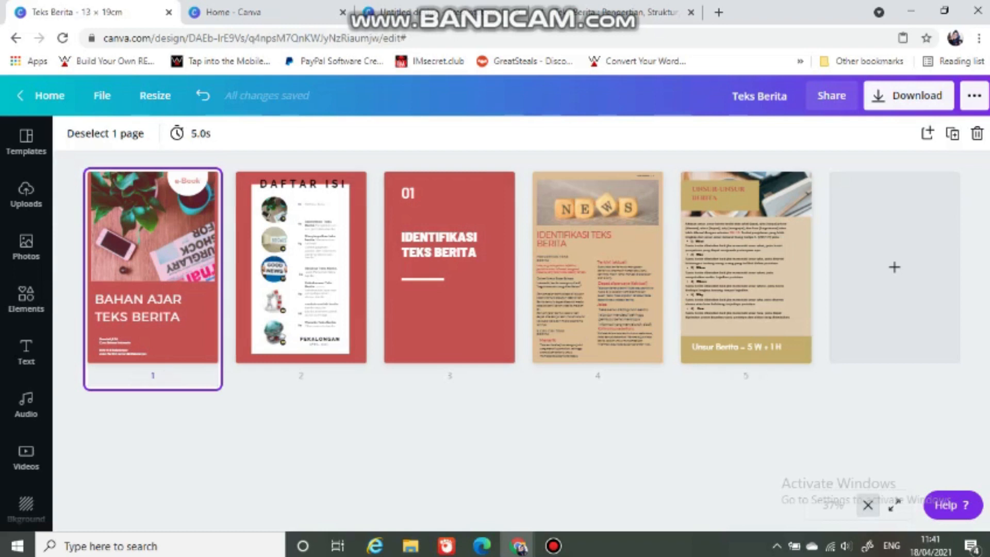
Step: Look through all five pages of the Teks Berita e-book at full size, from the cover to the news elements page
{"action": "left_click", "coordinate": [867, 505]}
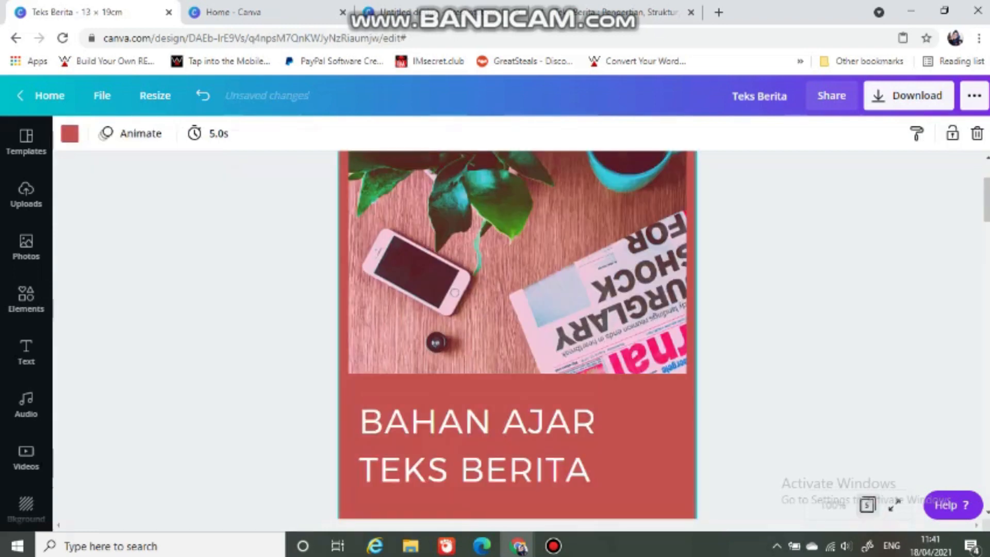
{"action": "scroll", "coordinate": [649, 335], "scroll_direction": "down", "scroll_amount": 5}
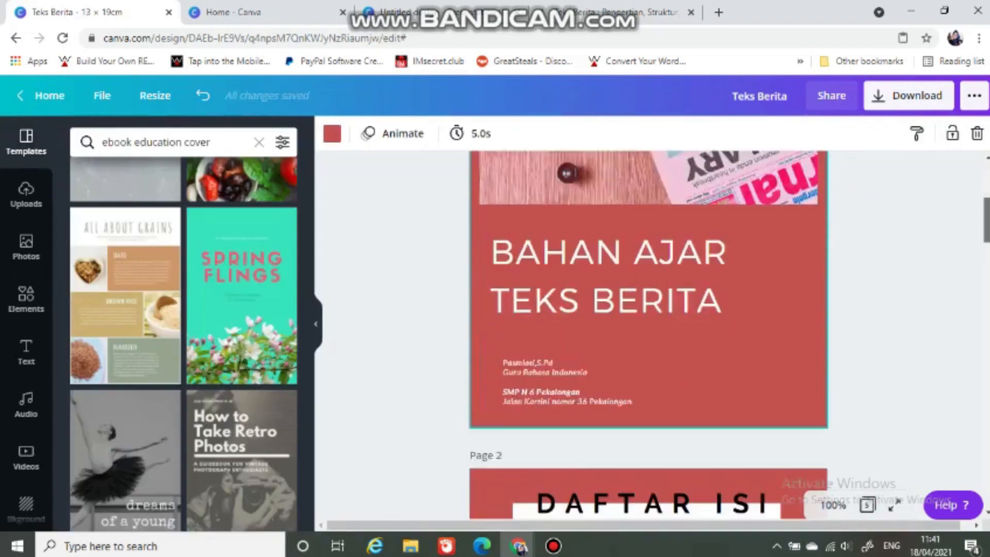
{"action": "scroll", "coordinate": [648, 335], "scroll_direction": "down", "scroll_amount": 10}
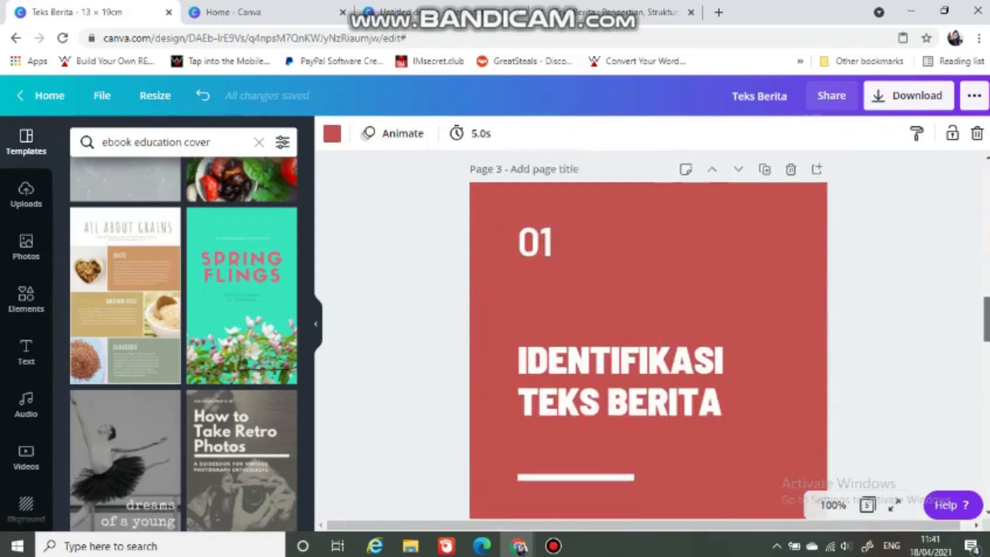
{"action": "scroll", "coordinate": [649, 335], "scroll_direction": "down", "scroll_amount": 8}
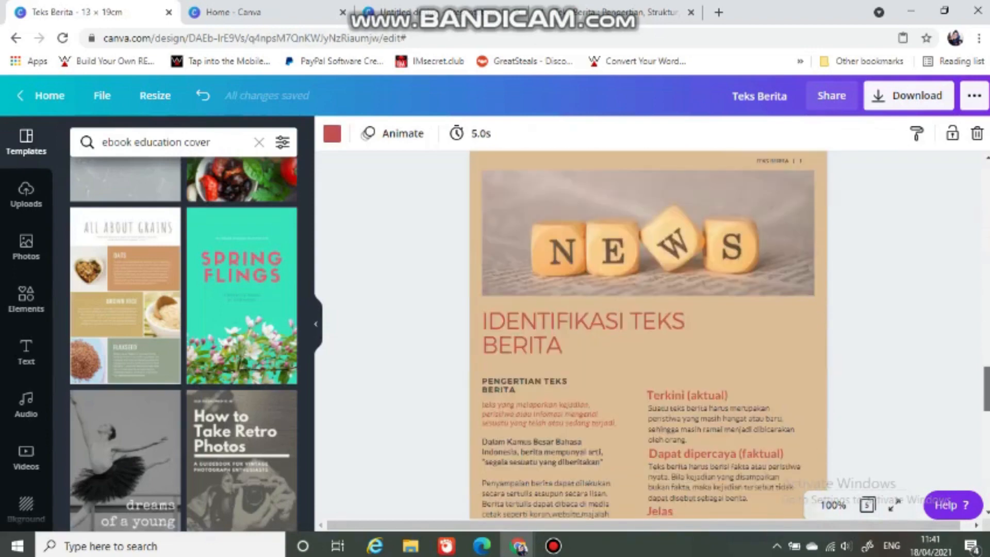
{"action": "scroll", "coordinate": [649, 335], "scroll_direction": "down", "scroll_amount": 8}
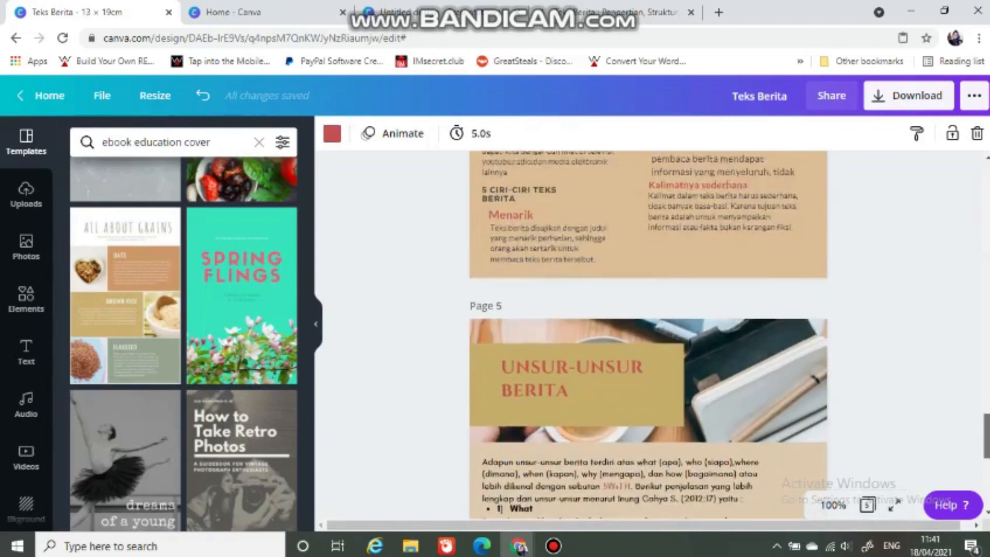
{"action": "scroll", "coordinate": [648, 335], "scroll_direction": "down", "scroll_amount": 5}
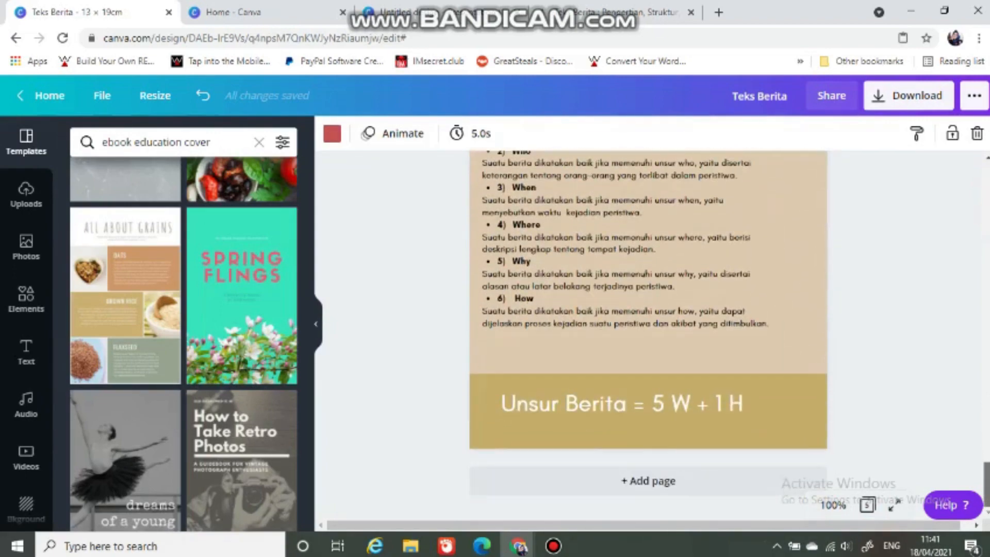
{"action": "scroll", "coordinate": [825, 486], "scroll_direction": "up", "scroll_amount": 10}
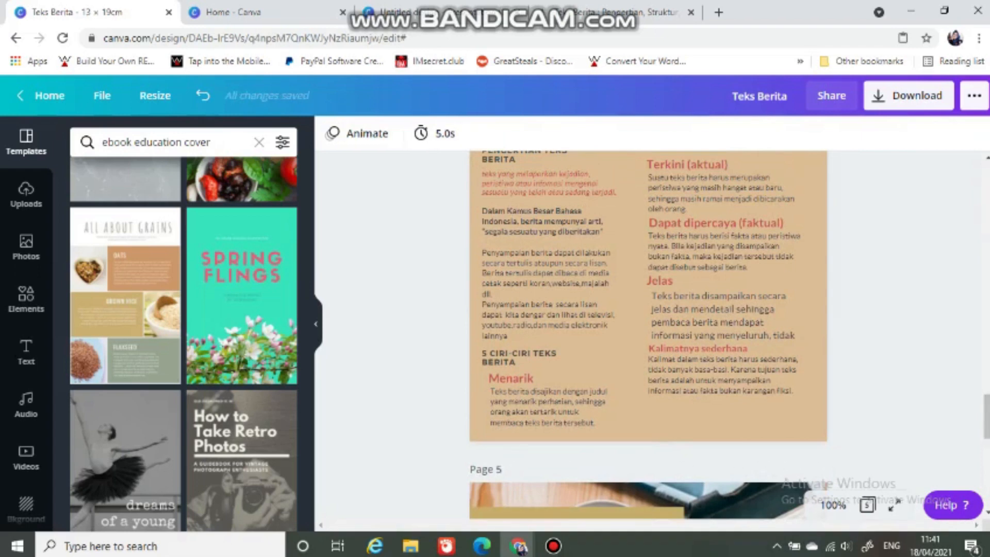
{"action": "scroll", "coordinate": [824, 485], "scroll_direction": "up", "scroll_amount": 4}
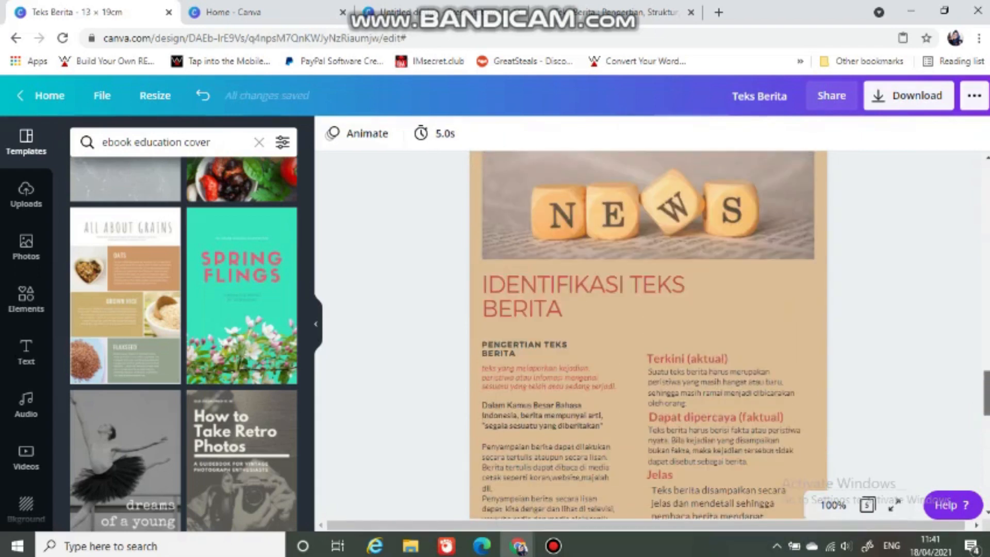
{"action": "scroll", "coordinate": [648, 335], "scroll_direction": "up", "scroll_amount": 20}
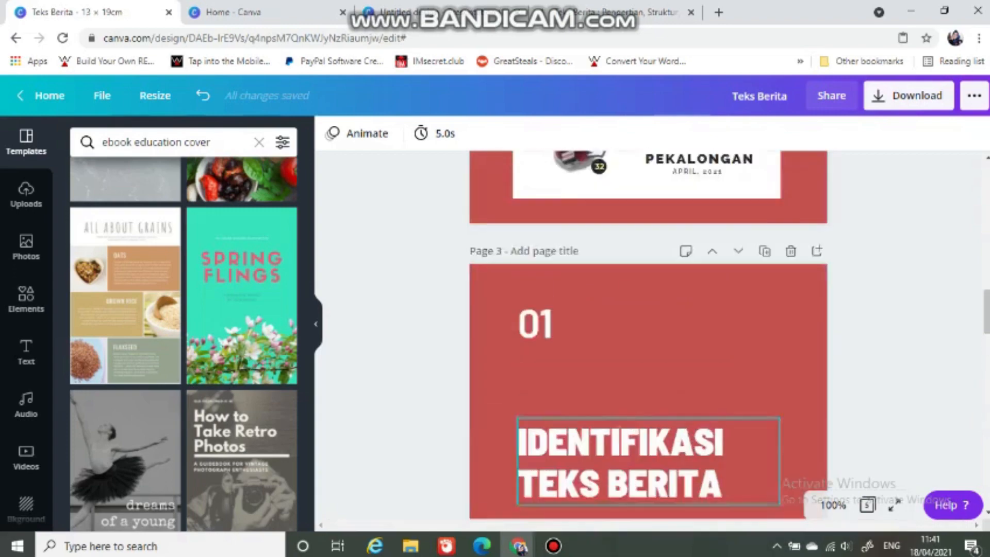
{"action": "scroll", "coordinate": [648, 335], "scroll_direction": "up", "scroll_amount": 10}
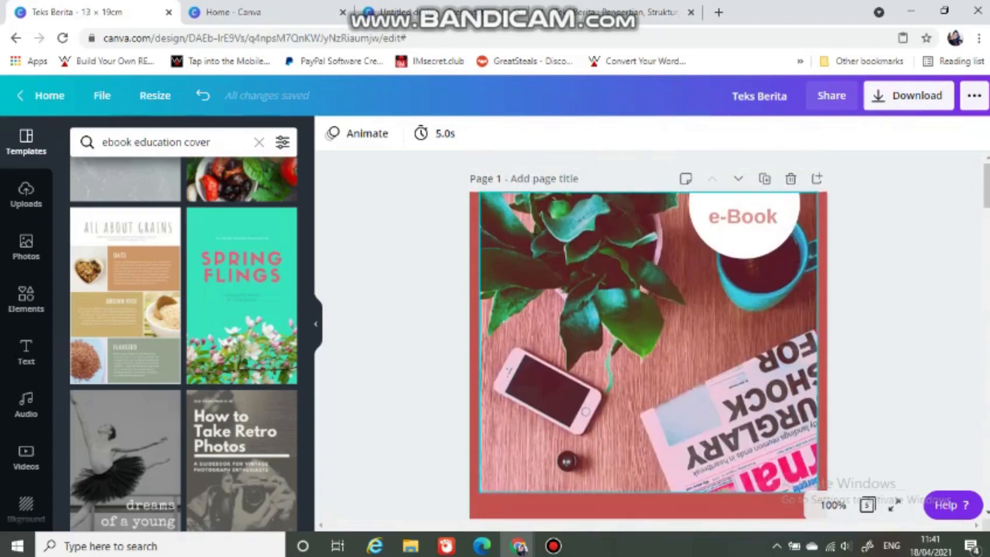
Step: From the Canva home page, create a new custom-size design 13 cm wide and 19 cm high
{"action": "left_click", "coordinate": [248, 14]}
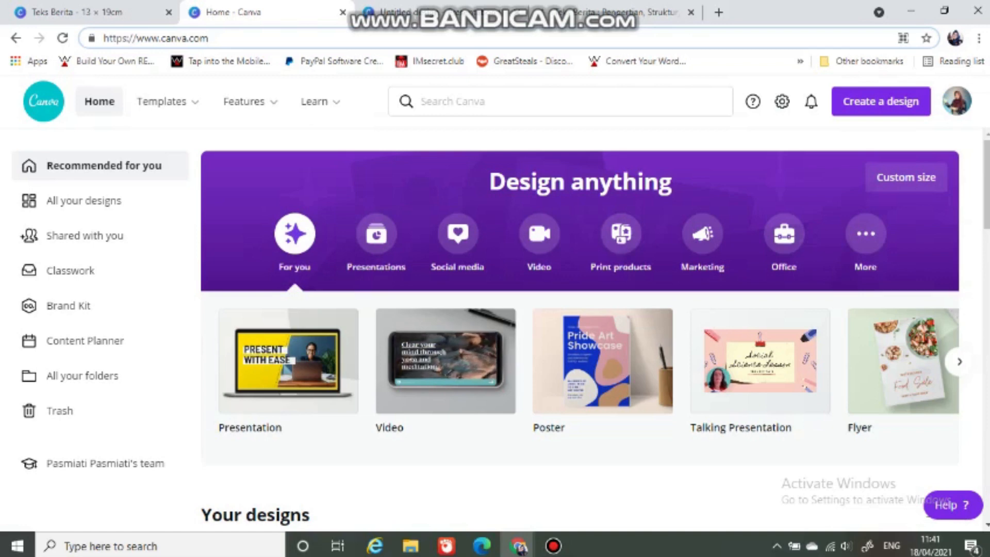
{"action": "left_click", "coordinate": [881, 102]}
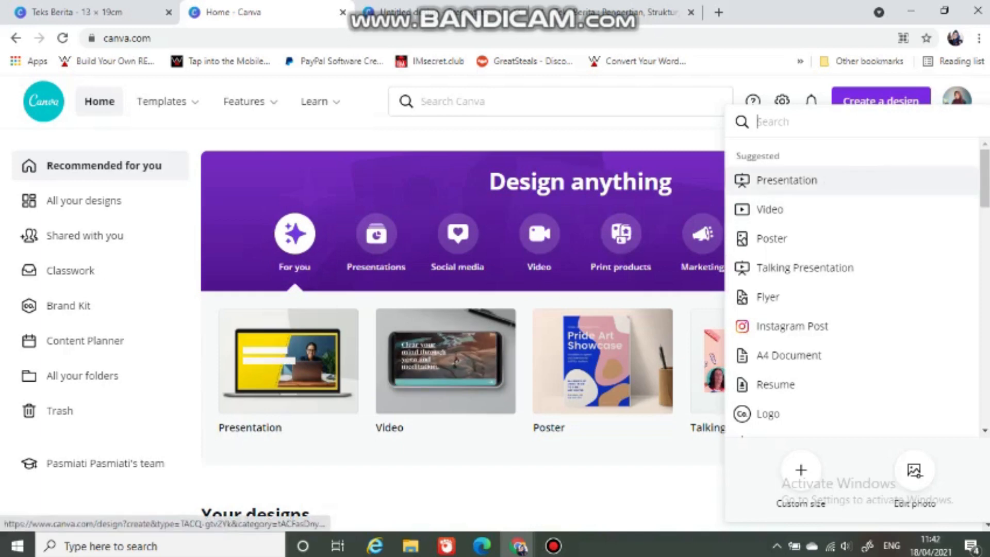
{"action": "left_click", "coordinate": [659, 135]}
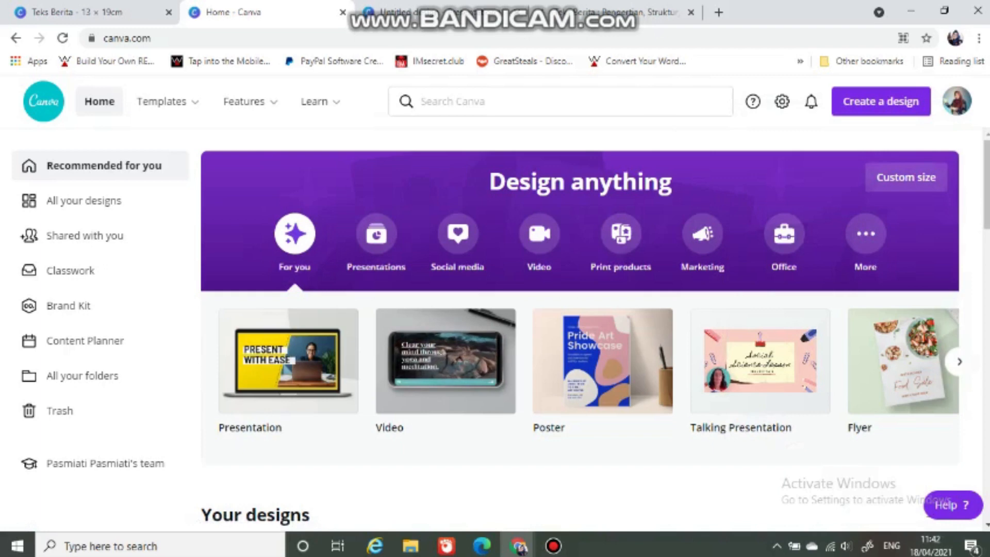
{"action": "left_click", "coordinate": [905, 177]}
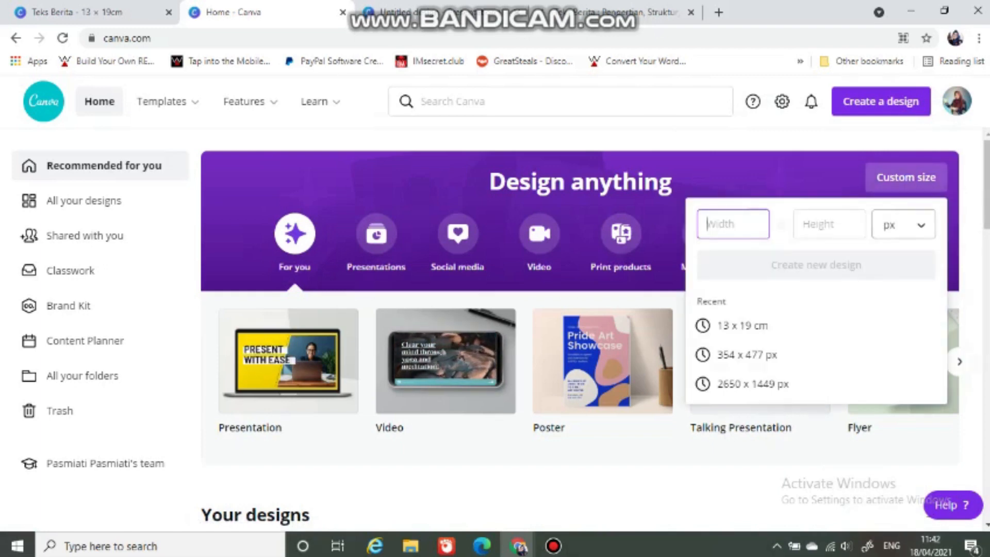
{"action": "left_click", "coordinate": [915, 232]}
{"action": "left_click", "coordinate": [890, 311]}
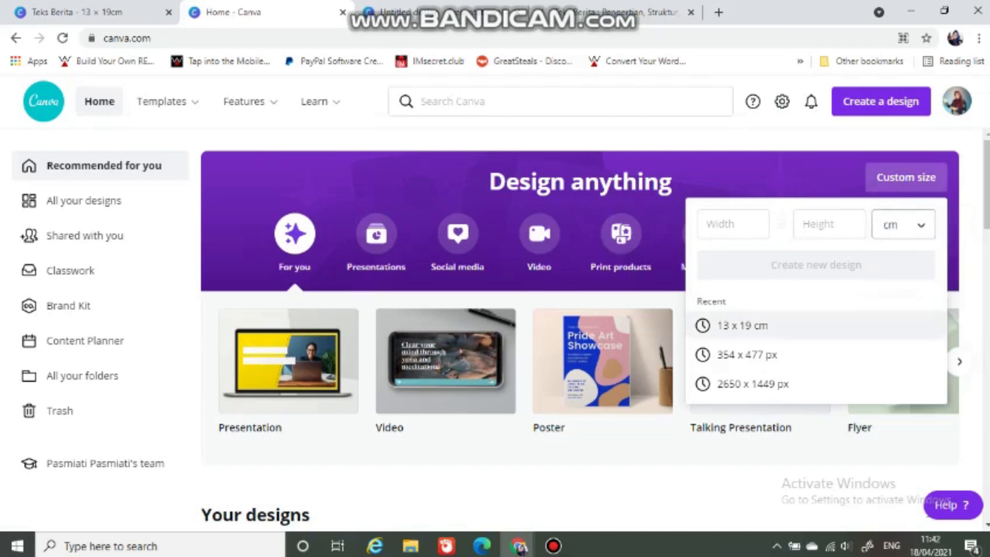
{"action": "left_click", "coordinate": [727, 224]}
{"action": "type", "text": "13"}
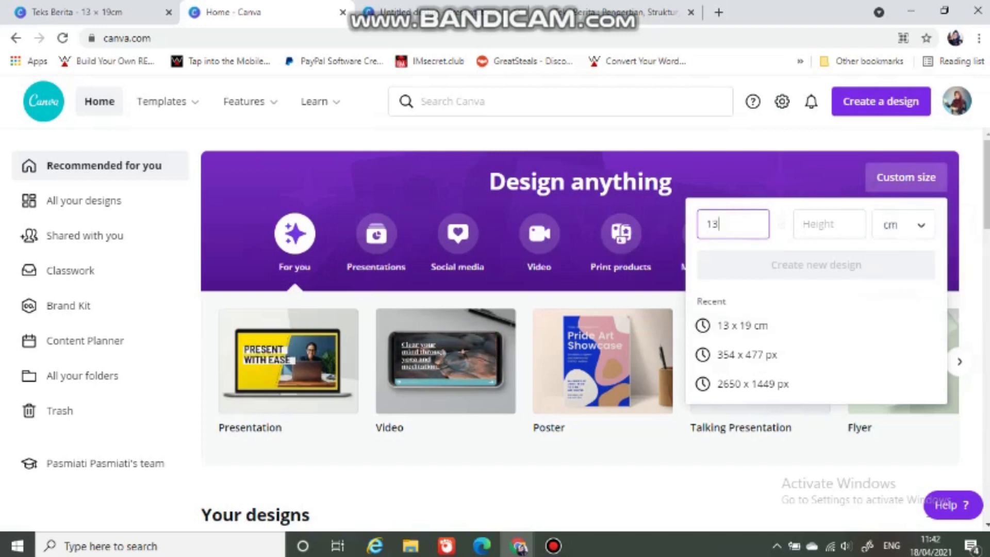
{"action": "left_click", "coordinate": [814, 224]}
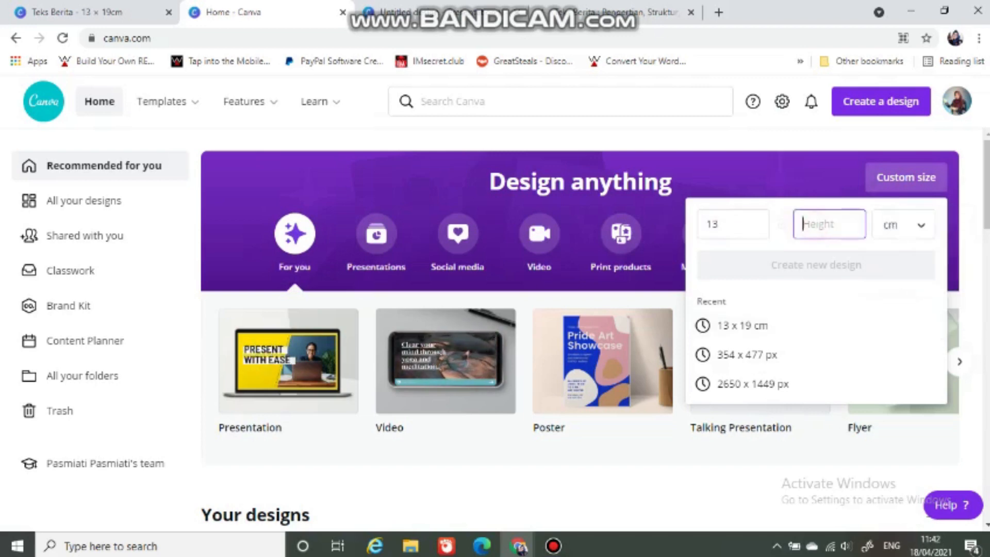
{"action": "type", "text": "19"}
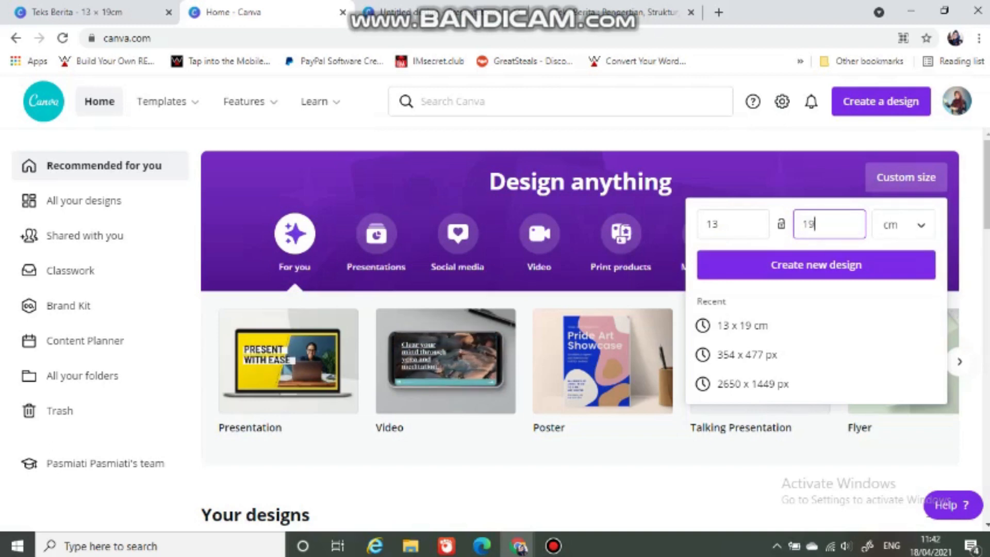
{"action": "left_click", "coordinate": [786, 269]}
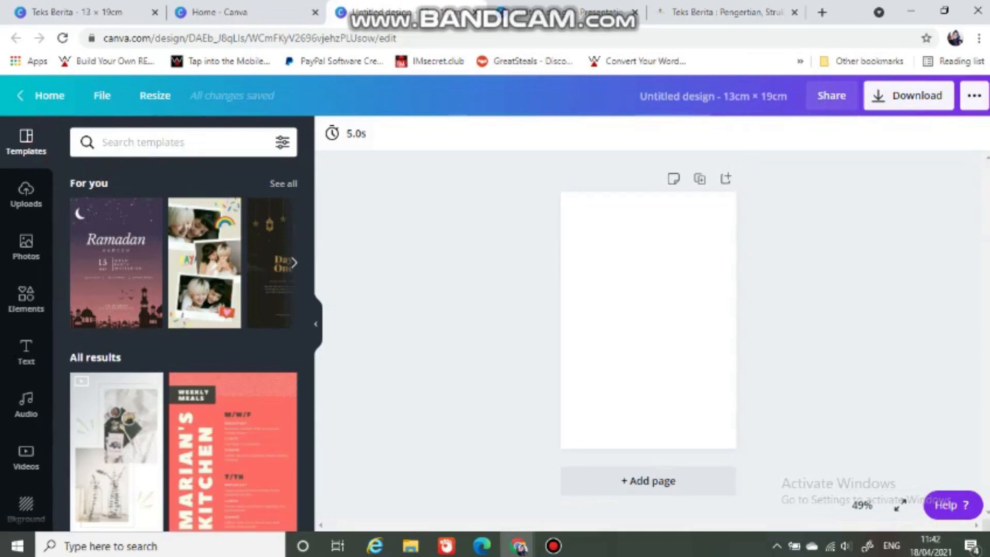
Step: Search the templates for "ebook education cover" and apply the Social Psychology cover from the Academic eBook Template to the blank page
{"action": "left_click", "coordinate": [178, 143]}
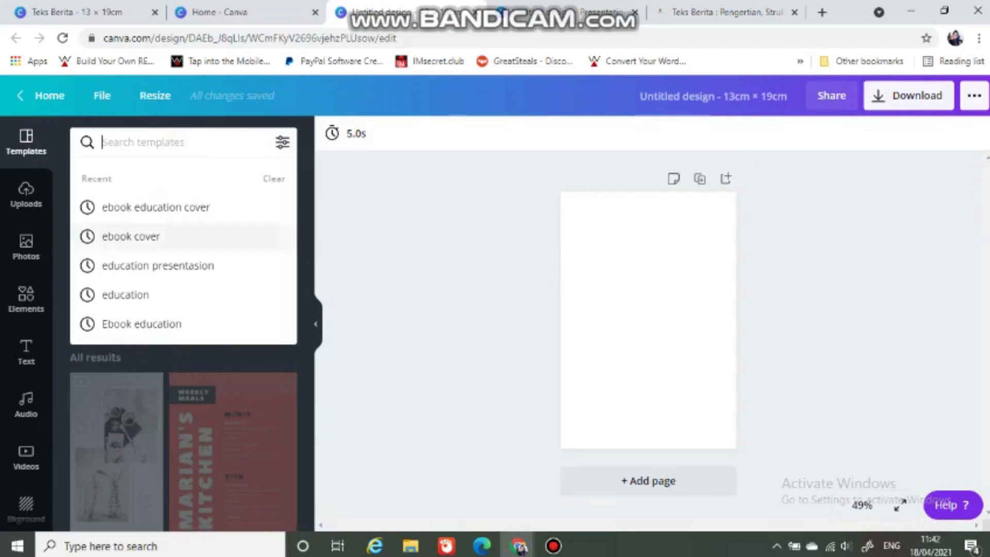
{"action": "left_click", "coordinate": [161, 209]}
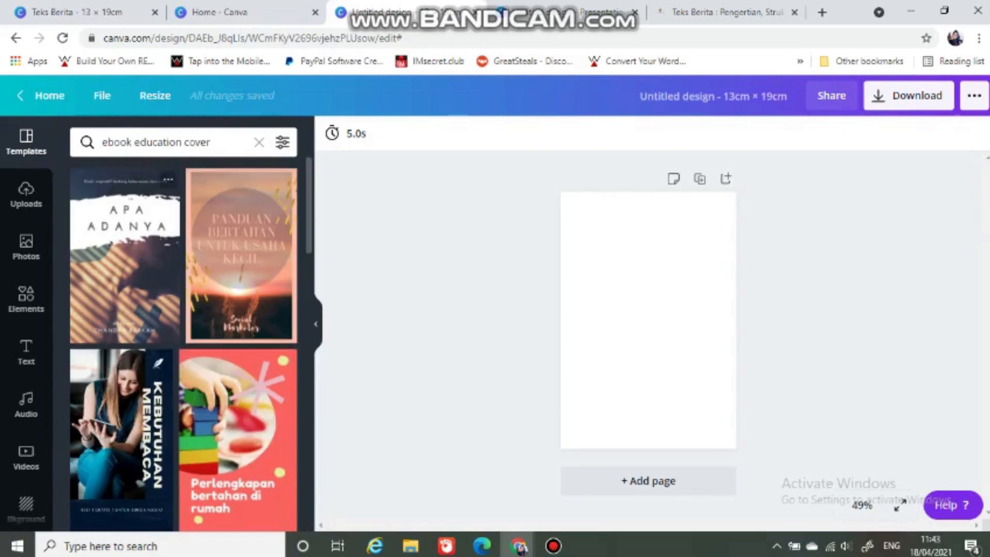
{"action": "scroll", "coordinate": [184, 343], "scroll_direction": "down", "scroll_amount": 5}
{"action": "scroll", "coordinate": [242, 330], "scroll_direction": "down", "scroll_amount": 6}
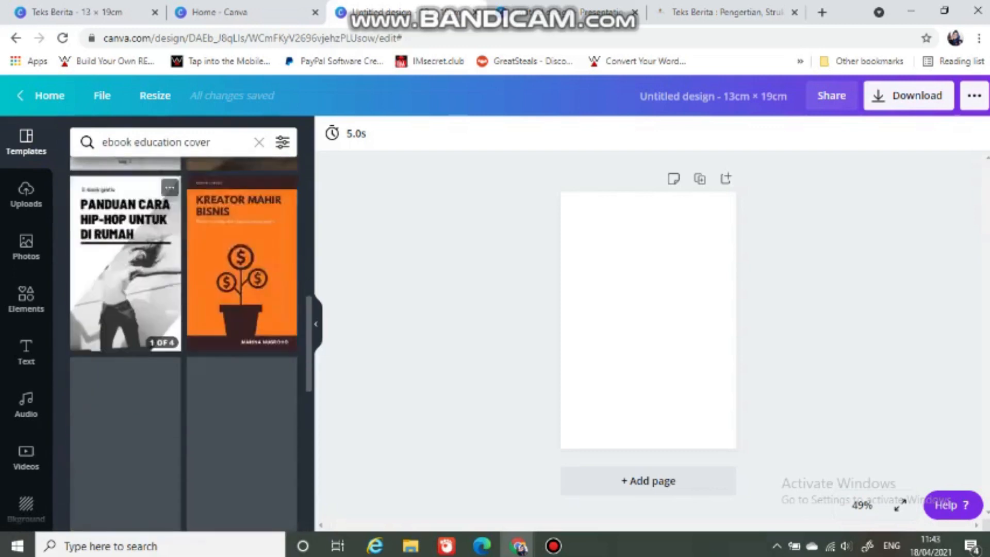
{"action": "scroll", "coordinate": [184, 343], "scroll_direction": "up", "scroll_amount": 11}
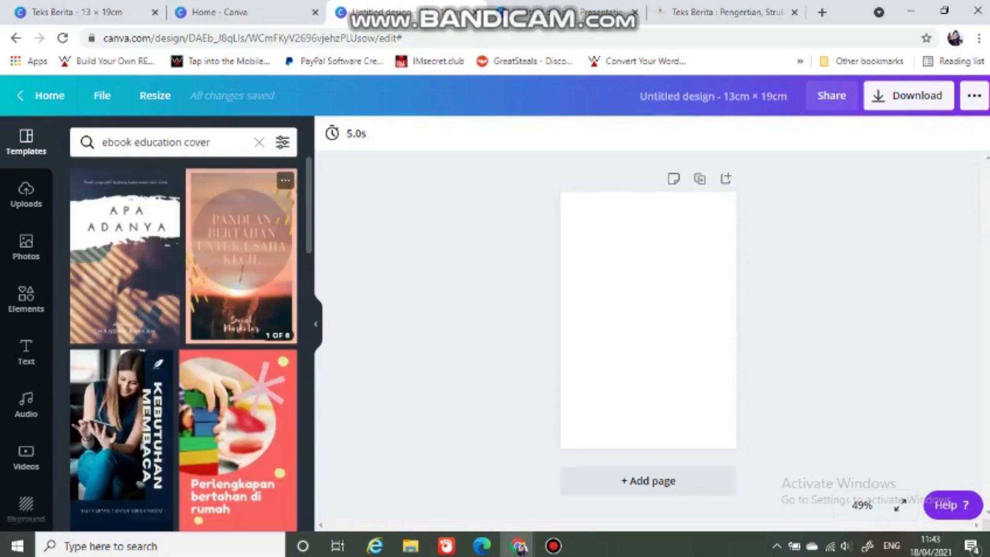
{"action": "scroll", "coordinate": [184, 343], "scroll_direction": "down", "scroll_amount": 6}
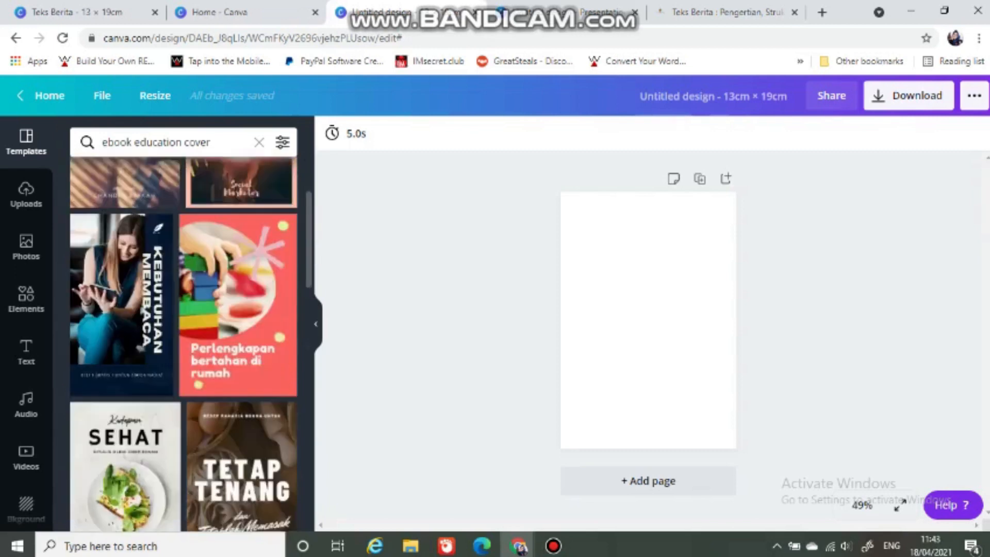
{"action": "scroll", "coordinate": [184, 343], "scroll_direction": "down", "scroll_amount": 4}
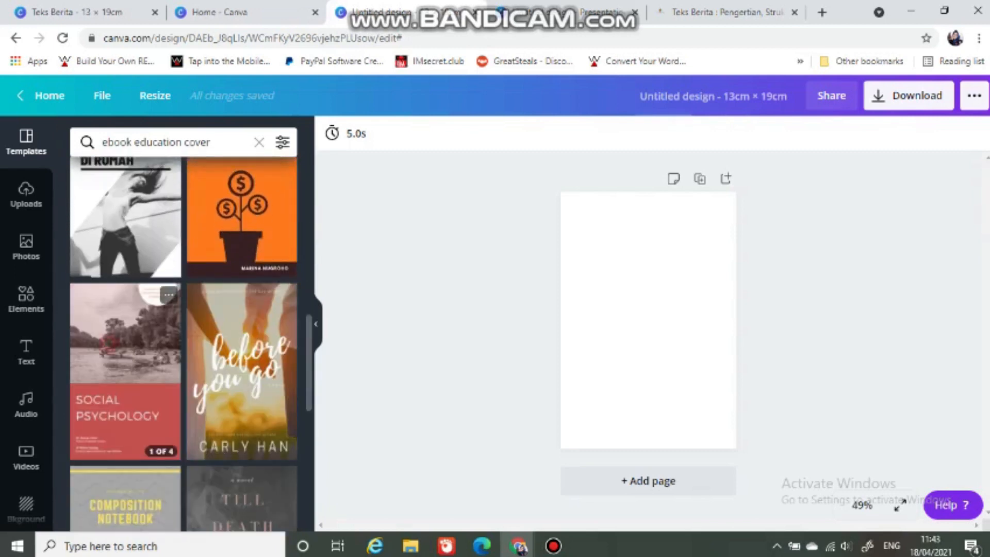
{"action": "left_click", "coordinate": [125, 372]}
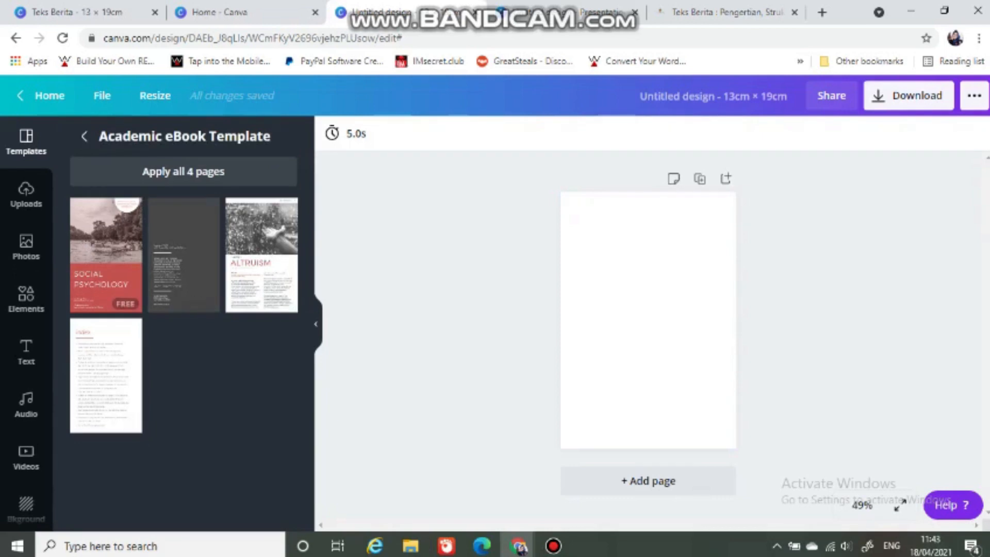
{"action": "left_click", "coordinate": [106, 255]}
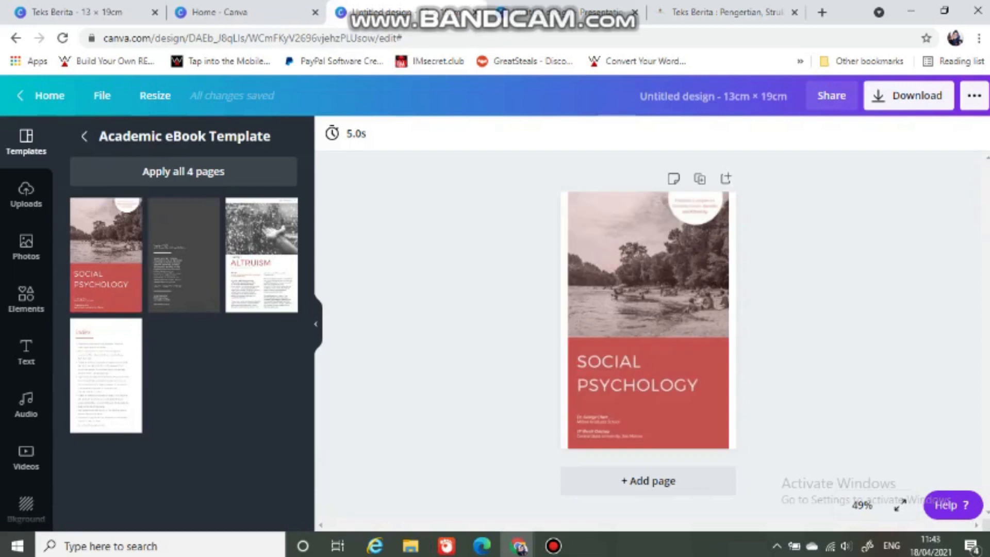
Step: Replace the word SOCIAL in the cover title with "BAHAN AJAR"
{"action": "left_click", "coordinate": [862, 504]}
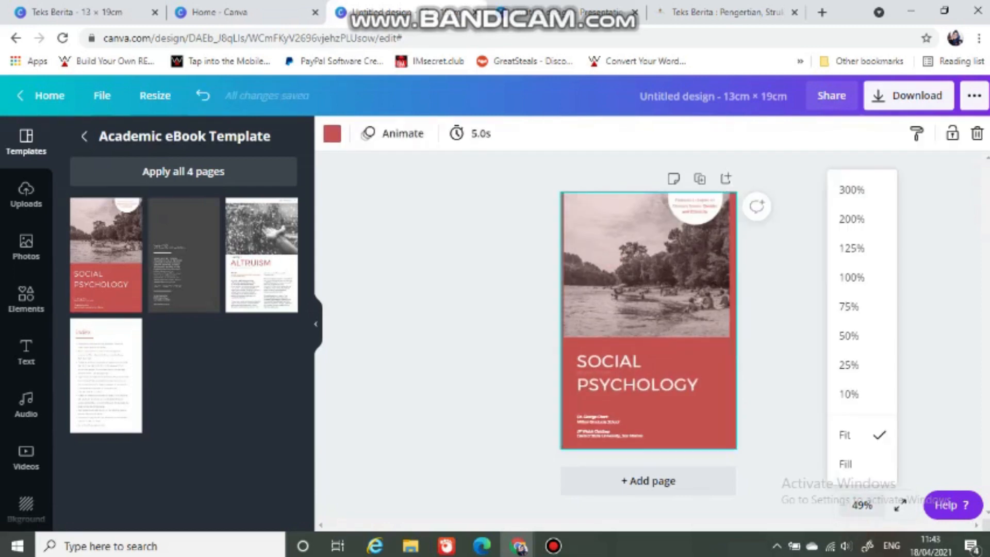
{"action": "left_click", "coordinate": [848, 306]}
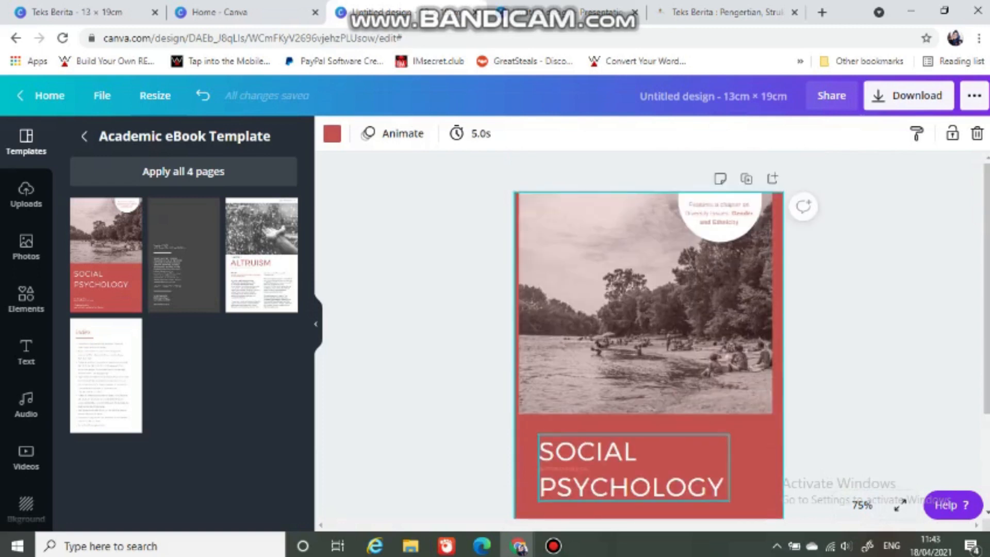
{"action": "left_click", "coordinate": [844, 333]}
{"action": "scroll", "coordinate": [670, 474], "scroll_direction": "down", "scroll_amount": 1}
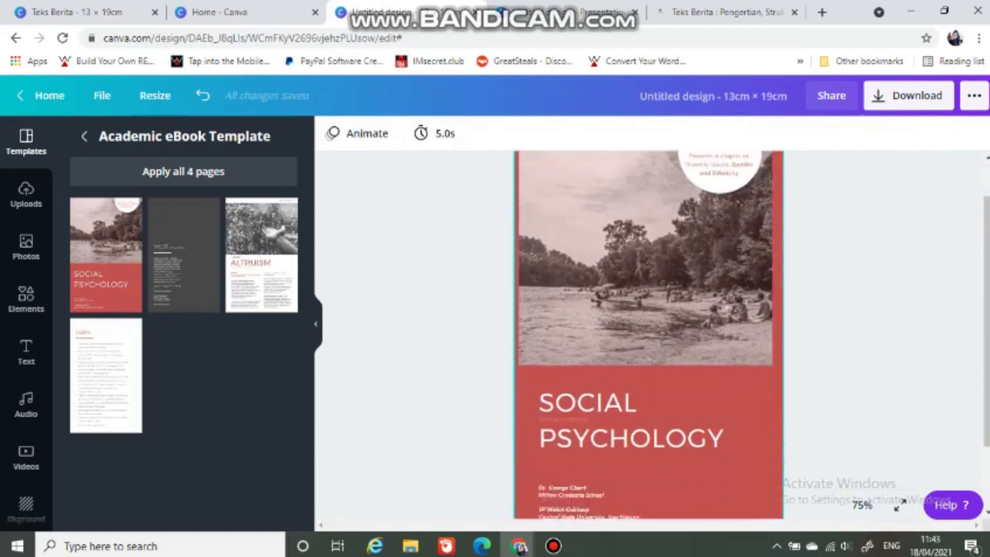
{"action": "scroll", "coordinate": [596, 322], "scroll_direction": "down", "scroll_amount": 1}
{"action": "double_click", "coordinate": [595, 322]}
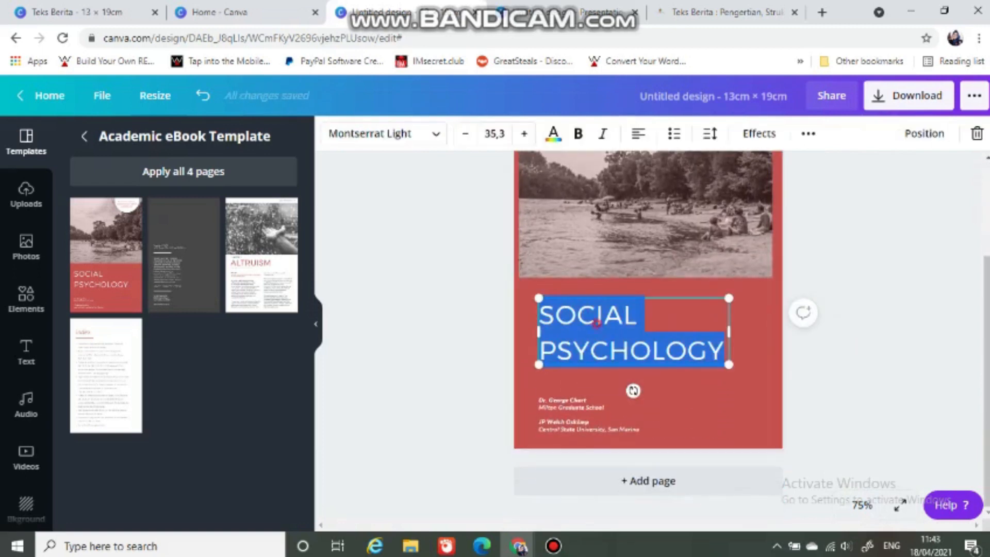
{"action": "left_click", "coordinate": [596, 323]}
{"action": "left_click_drag", "start_coordinate": [637, 317], "coordinate": [539, 315]}
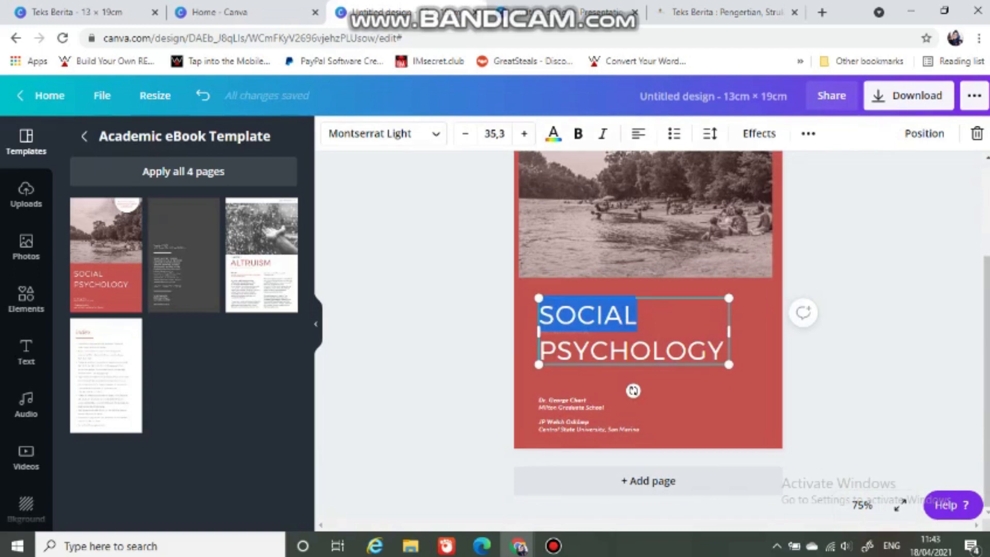
{"action": "key", "text": "BackSpace"}
{"action": "type", "text": "BAH"}
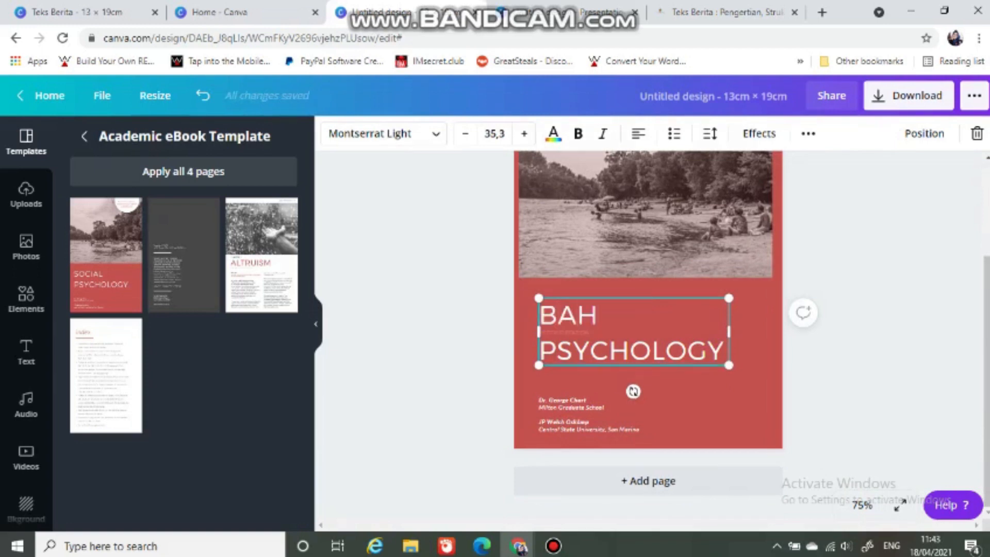
{"action": "type", "text": "AN AJAR"}
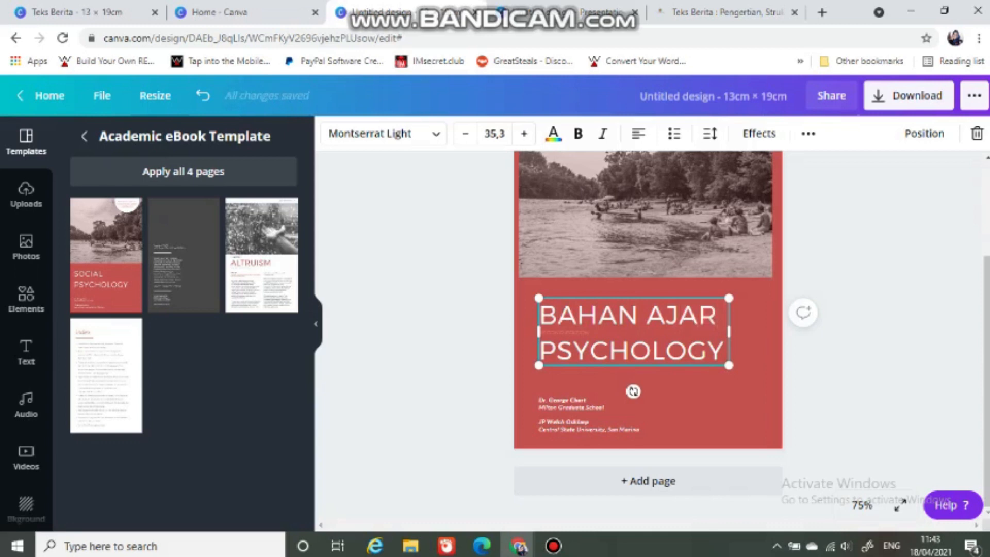
Step: Replace the word PSYCHOLOGY on the second line of the cover title with "TEKS BERITA"
{"action": "key", "text": "ctrl+a"}
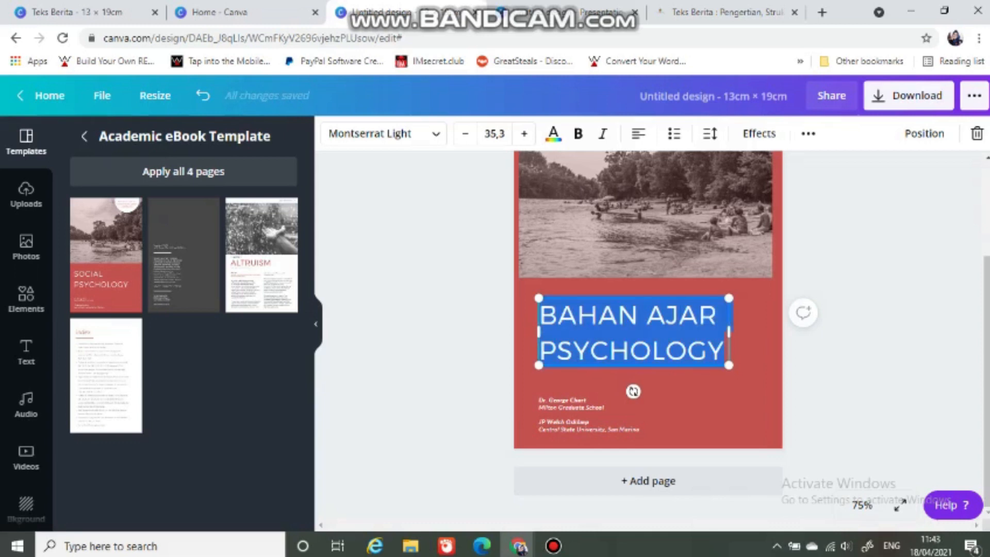
{"action": "left_click", "coordinate": [592, 357]}
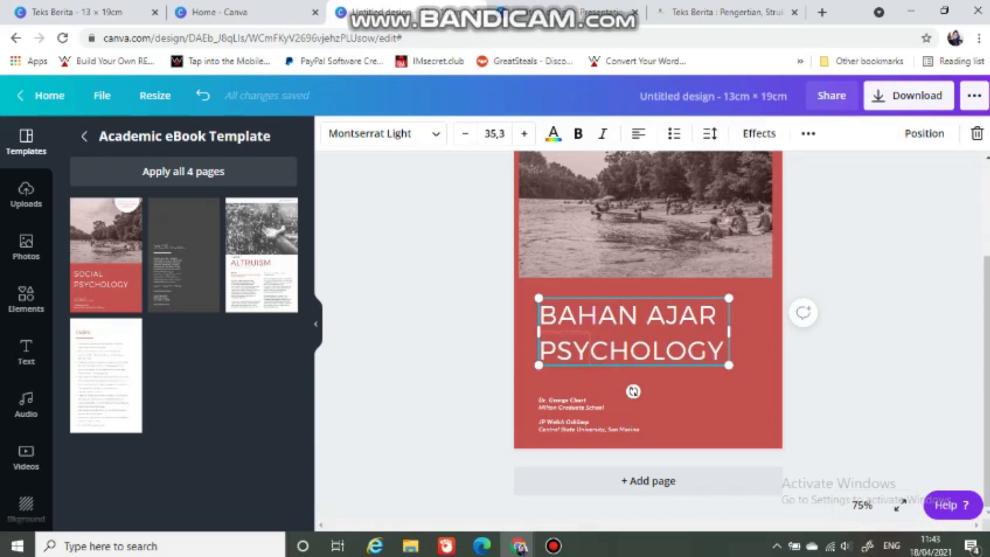
{"action": "left_click_drag", "start_coordinate": [540, 352], "coordinate": [578, 315]}
{"action": "left_click_drag", "start_coordinate": [724, 317], "coordinate": [732, 317]}
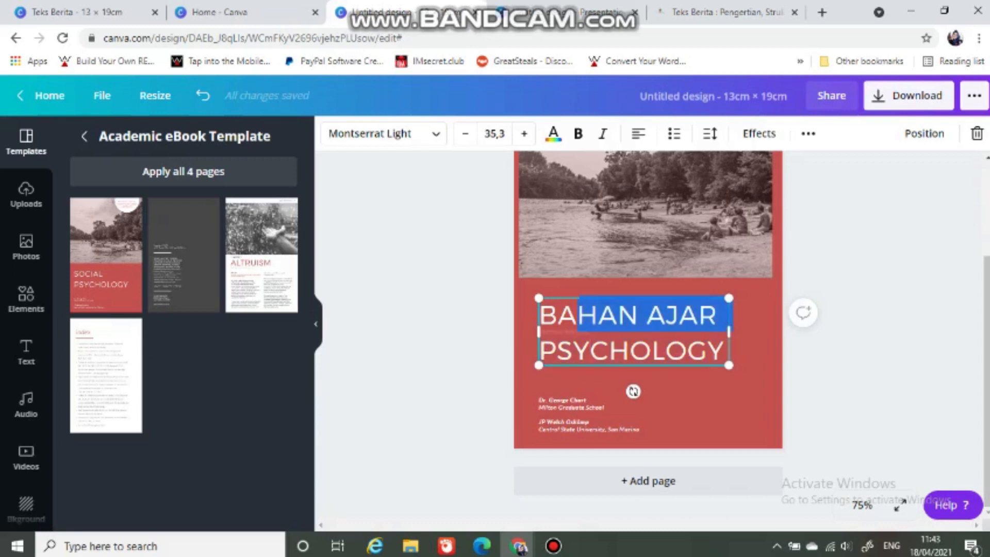
{"action": "left_click", "coordinate": [713, 350]}
{"action": "left_click_drag", "start_coordinate": [725, 352], "coordinate": [539, 351]}
{"action": "key", "text": "BackSpace"}
{"action": "type", "text": "TE"}
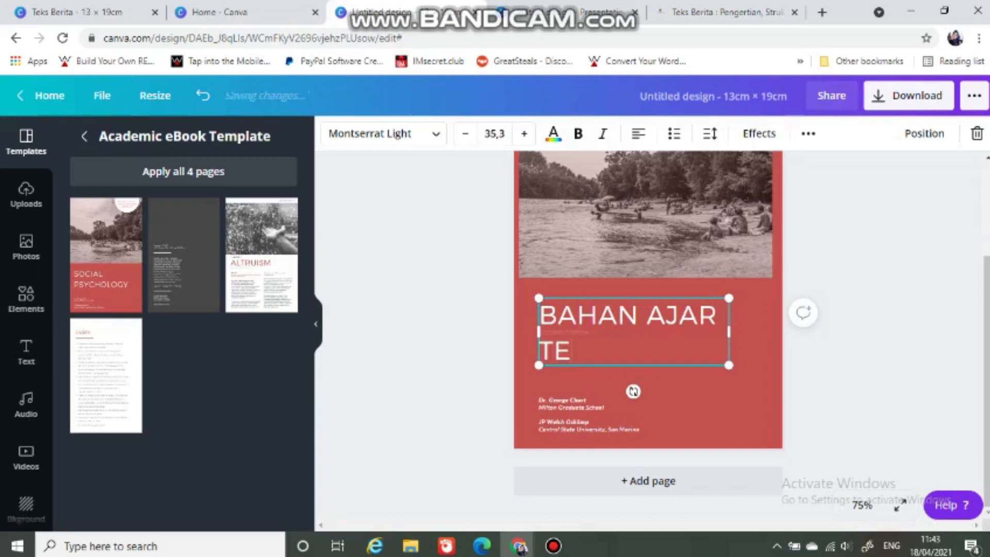
{"action": "type", "text": "KS B"}
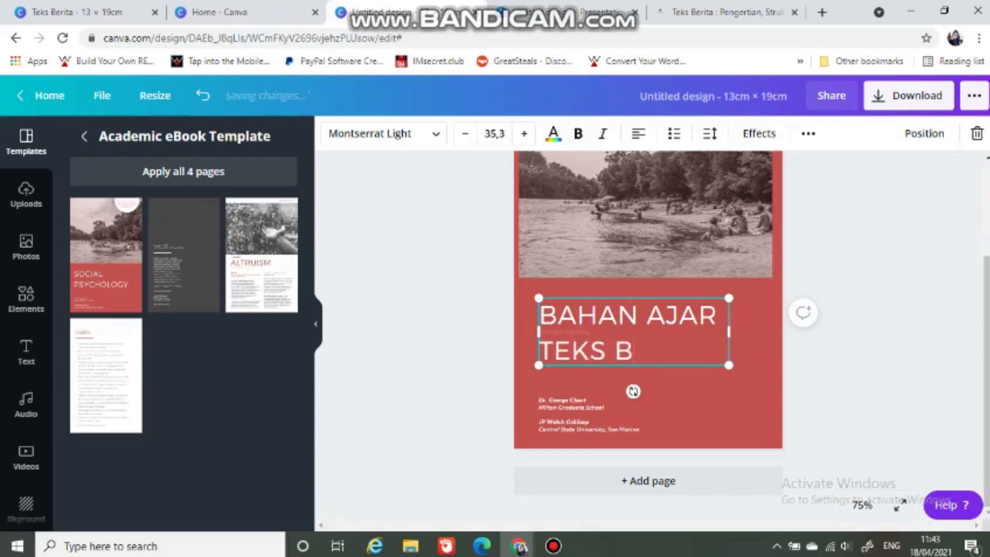
{"action": "type", "text": "ERITA"}
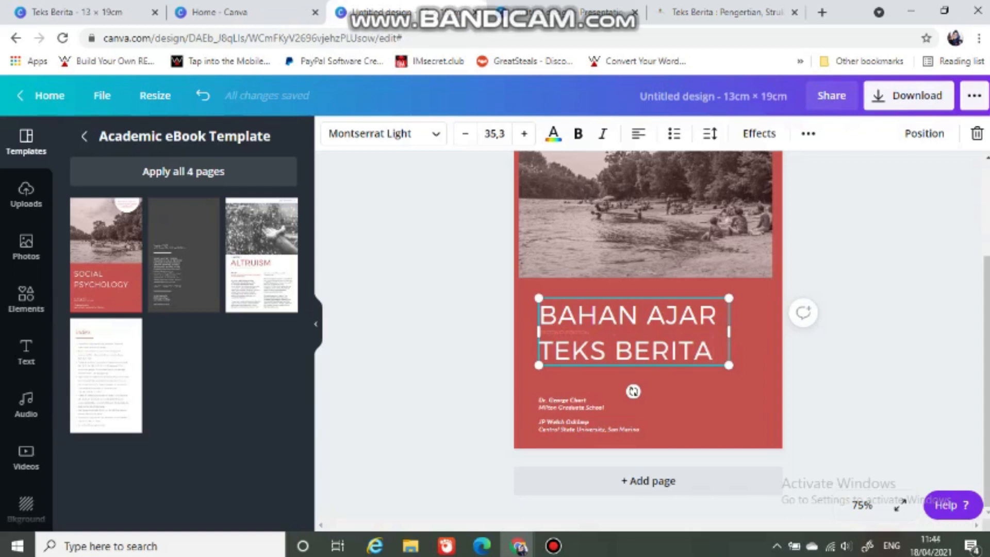
Step: Delete the tiny text line hidden behind the cover title, moving the title aside and back above the author details
{"action": "scroll", "coordinate": [648, 335], "scroll_direction": "up", "scroll_amount": 3}
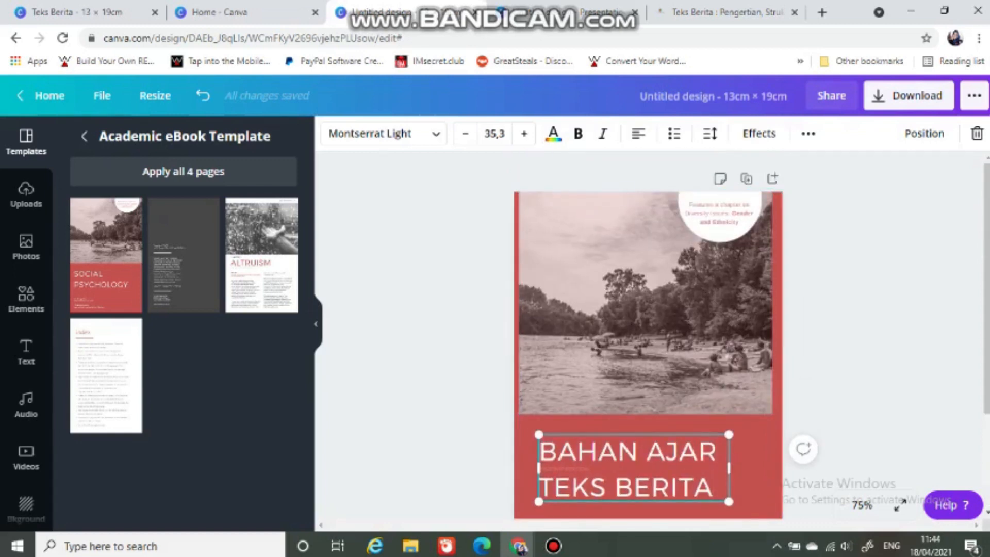
{"action": "scroll", "coordinate": [648, 335], "scroll_direction": "down", "scroll_amount": 2}
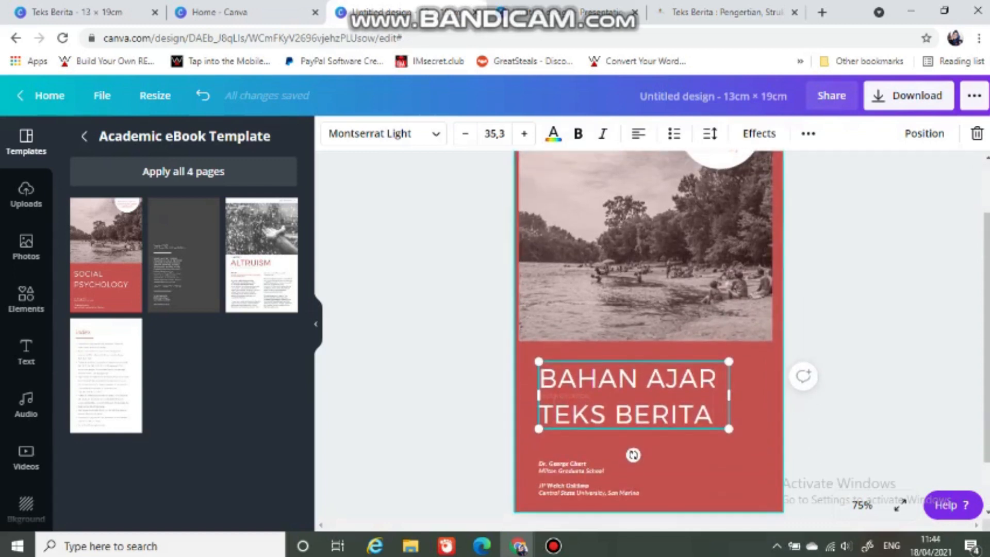
{"action": "left_click_drag", "start_coordinate": [632, 395], "coordinate": [660, 425]}
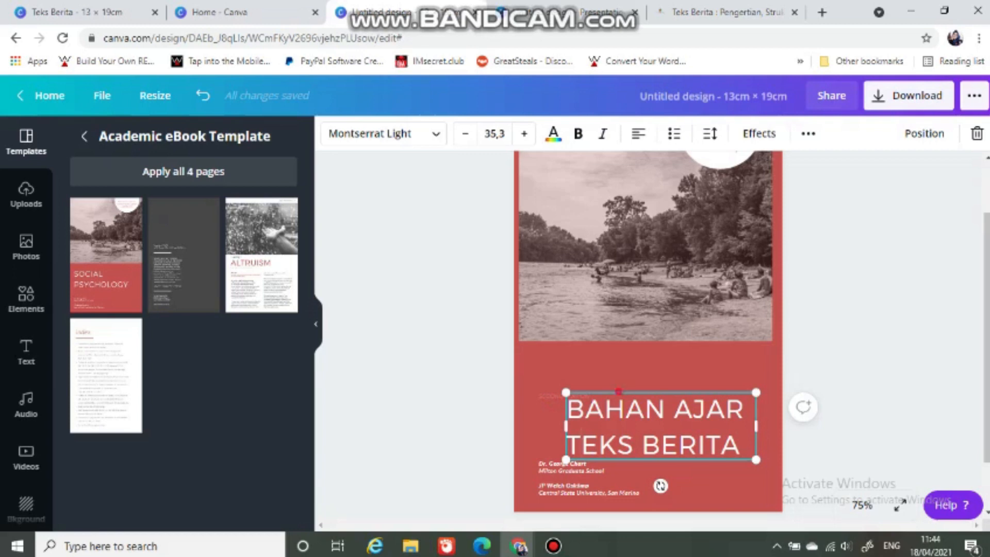
{"action": "left_click_drag", "start_coordinate": [619, 391], "coordinate": [665, 398]}
{"action": "left_click", "coordinate": [573, 395]}
{"action": "key", "text": "Delete"}
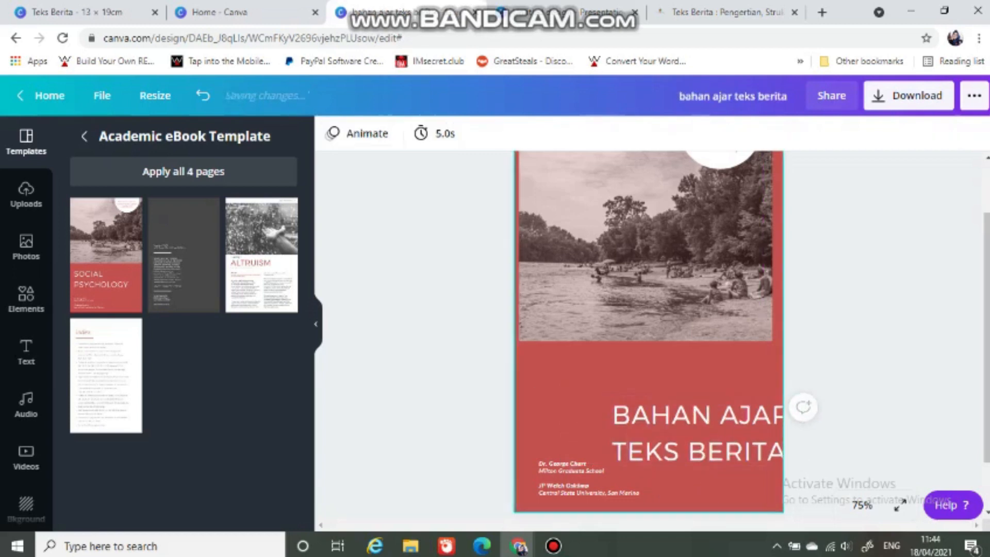
{"action": "left_click_drag", "start_coordinate": [641, 413], "coordinate": [568, 379]}
{"action": "left_click", "coordinate": [593, 460]}
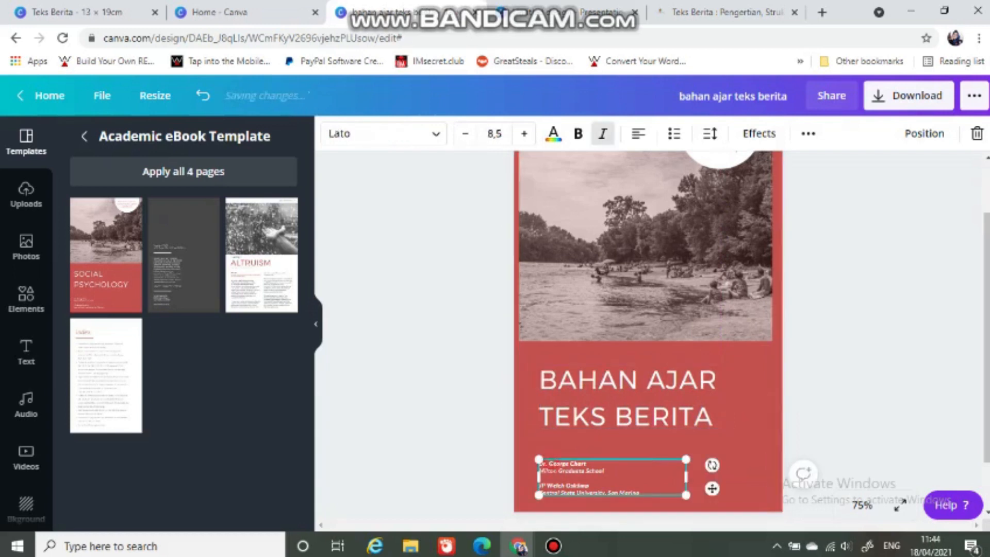
{"action": "left_click_drag", "start_coordinate": [590, 462], "coordinate": [549, 463]}
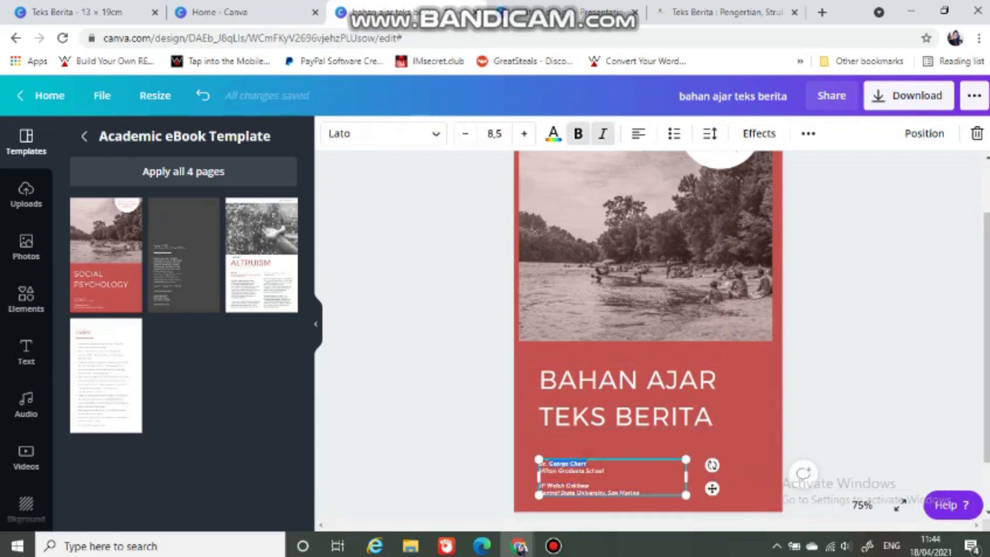
{"action": "key", "text": "BackSpace"}
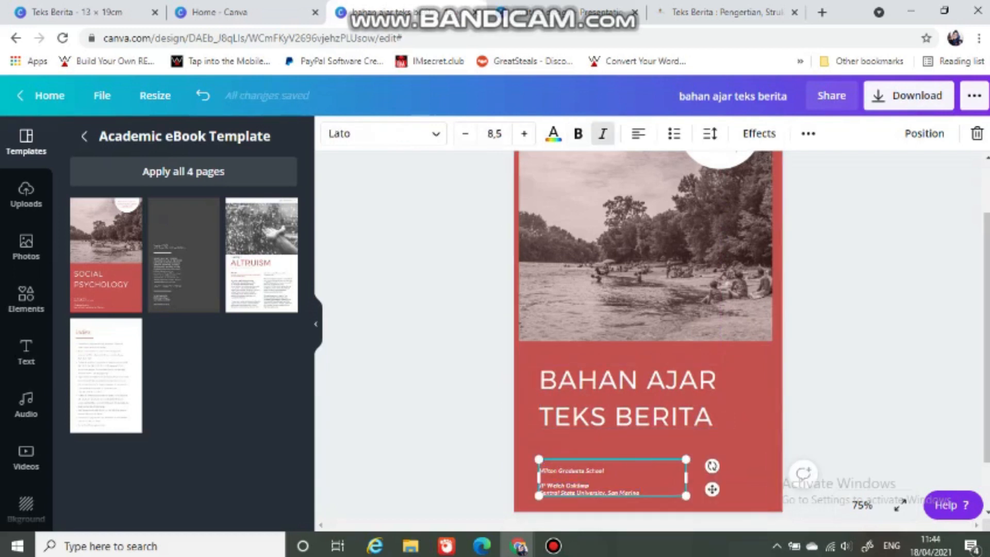
{"action": "left_click", "coordinate": [553, 545]}
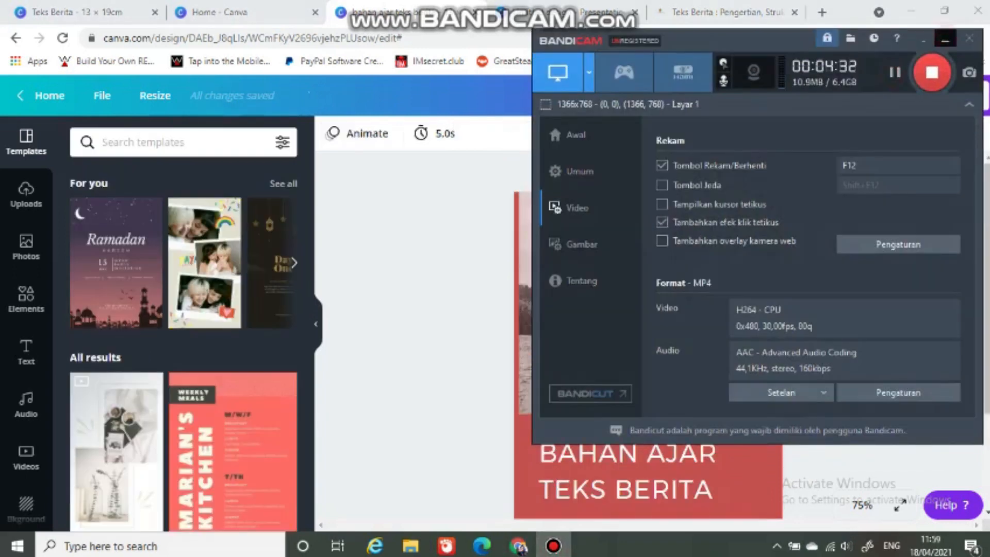
{"action": "left_click", "coordinate": [944, 40]}
Step: Replace the first author's name at the bottom of the cover with the teacher's name
{"action": "scroll", "coordinate": [634, 448], "scroll_direction": "down", "scroll_amount": 1}
{"action": "scroll", "coordinate": [634, 423], "scroll_direction": "down", "scroll_amount": 2}
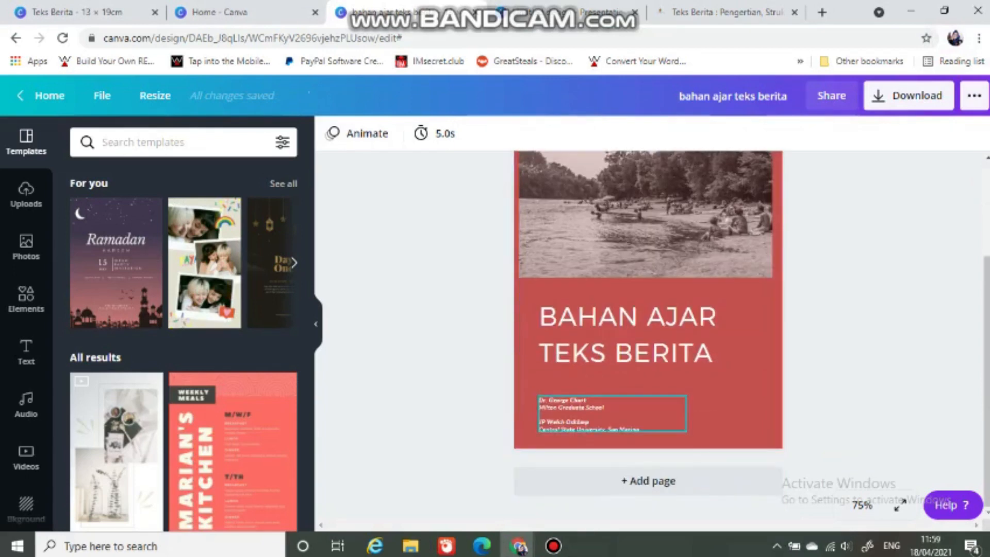
{"action": "left_click", "coordinate": [608, 412]}
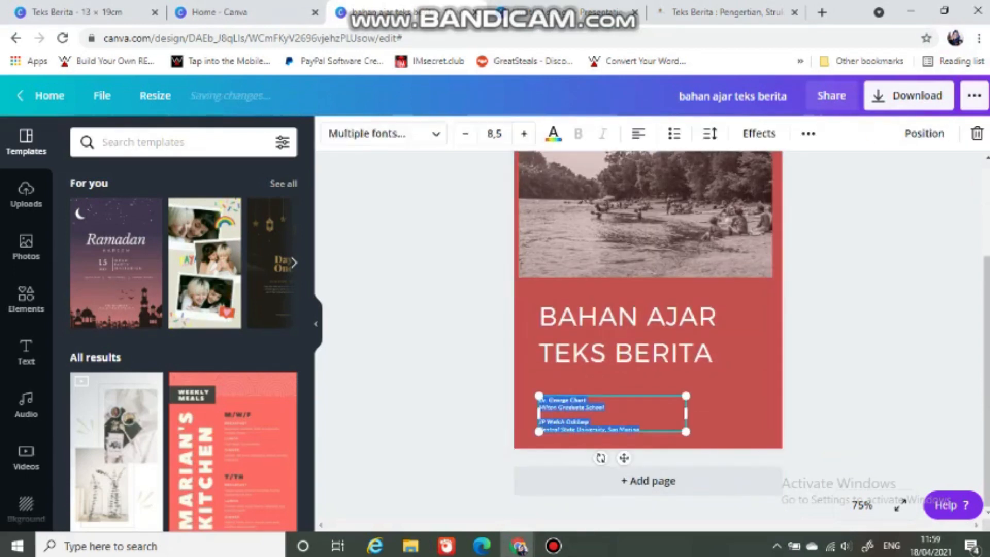
{"action": "left_click_drag", "start_coordinate": [587, 399], "coordinate": [541, 399]}
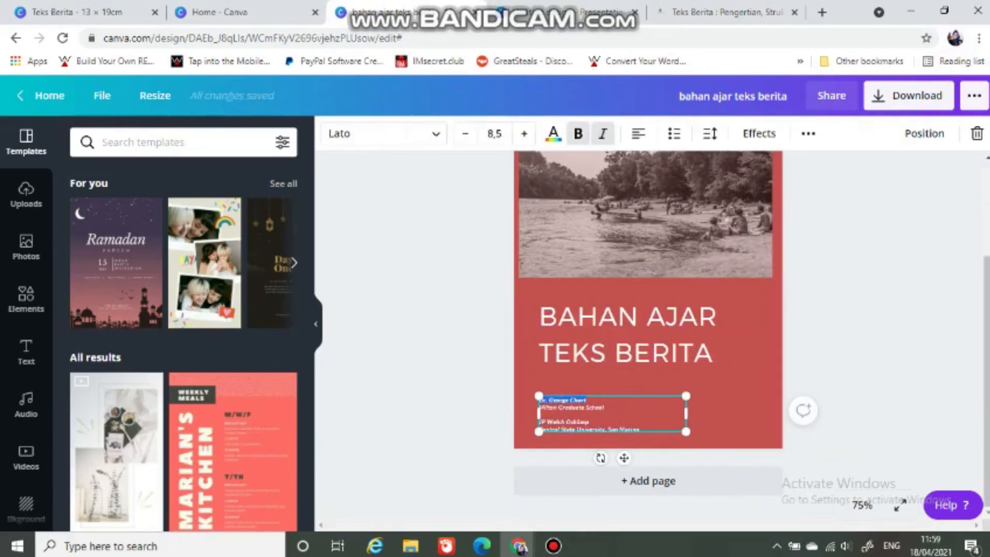
{"action": "key", "text": "BackSpace"}
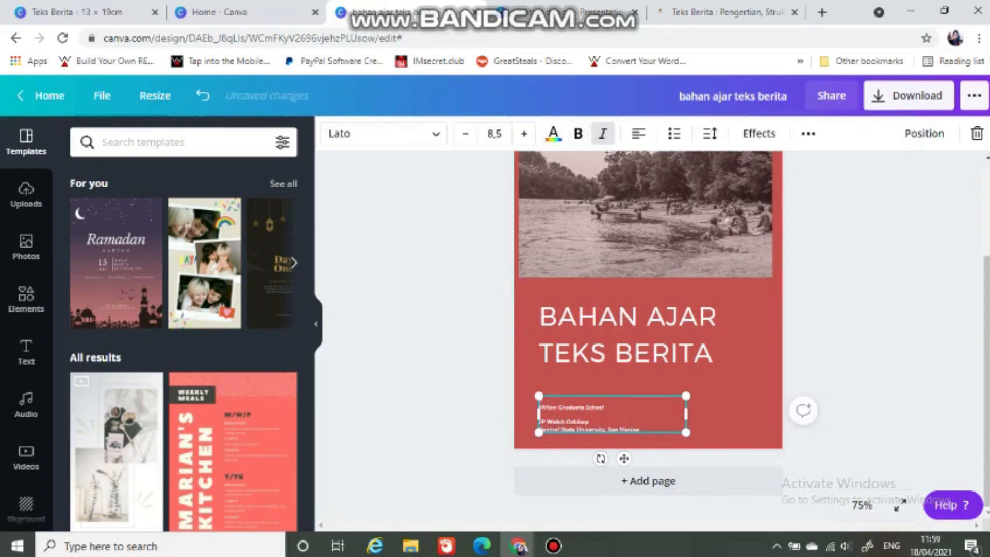
{"action": "type", "text": "Disusun"}
Step: Replace the "Milton Graduate School" line under the teacher's name with "Guru bahasa Indonesia"
{"action": "left_click_drag", "start_coordinate": [605, 407], "coordinate": [558, 407]}
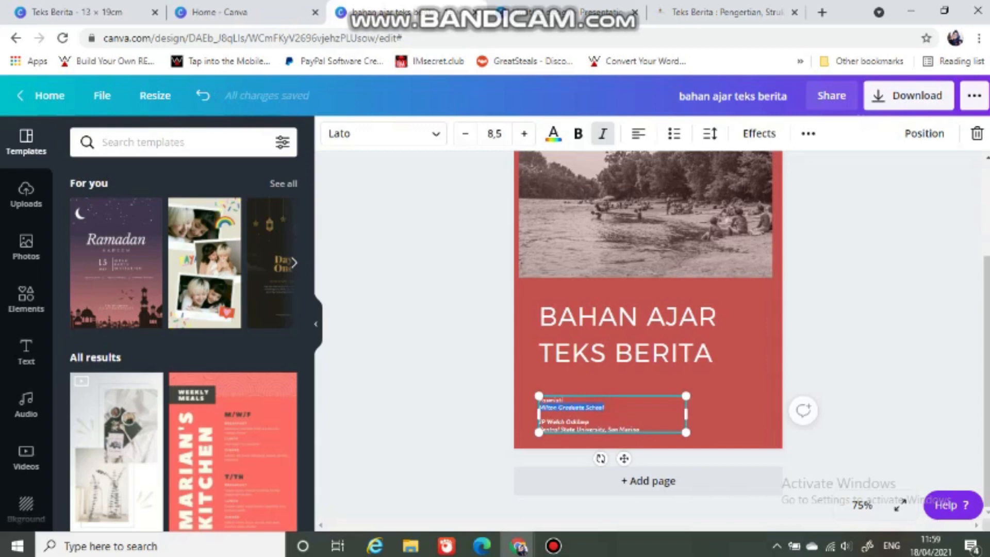
{"action": "key", "text": "BackSpace"}
{"action": "type", "text": "V"}
{"action": "type", "text": "P"}
{"action": "type", "text": " bah"}
{"action": "type", "text": "asa"}
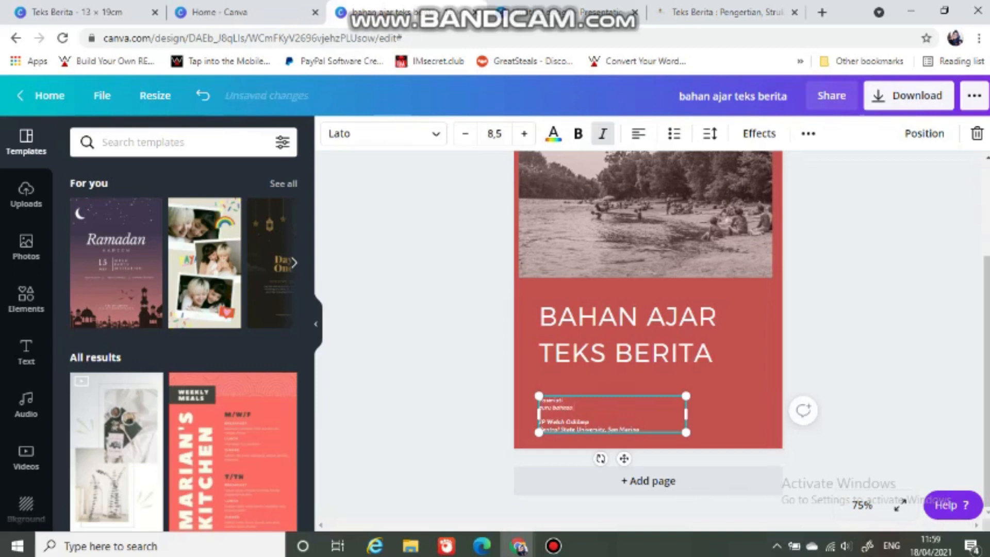
{"action": "type", "text": " Indo"}
{"action": "type", "text": "nesia"}
{"action": "key", "text": "ctrl+b"}
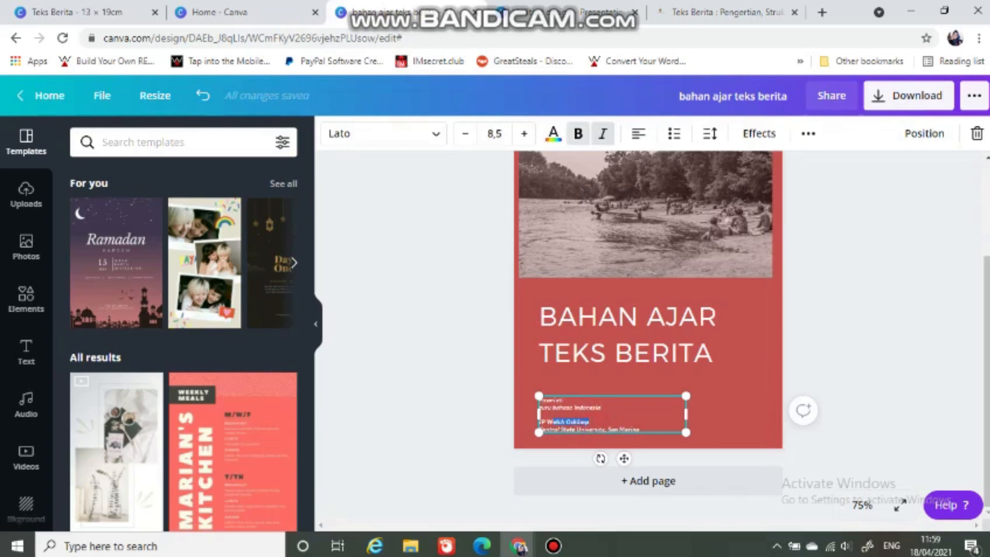
Step: Replace the second author's name on the cover with the name of the teacher's school in Pekalongan
{"action": "left_click", "coordinate": [562, 422]}
{"action": "left_click_drag", "start_coordinate": [588, 422], "coordinate": [566, 422]}
{"action": "key", "text": "BackSpace"}
{"action": "type", "text": "SMP N 4 Pe"}
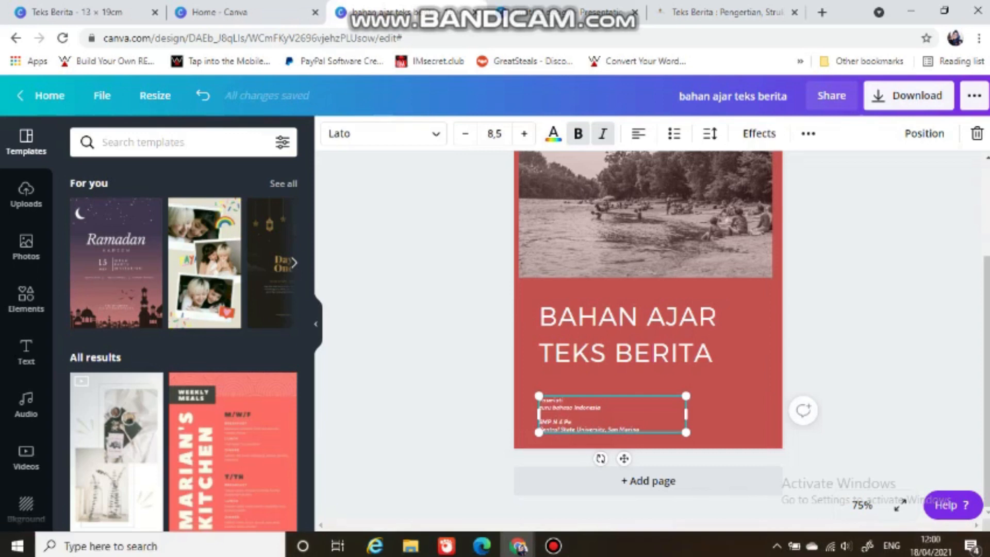
{"action": "type", "text": "kalongan"}
Step: Replace the "Central State University, San Marino" line with the school's street address
{"action": "left_click", "coordinate": [641, 429]}
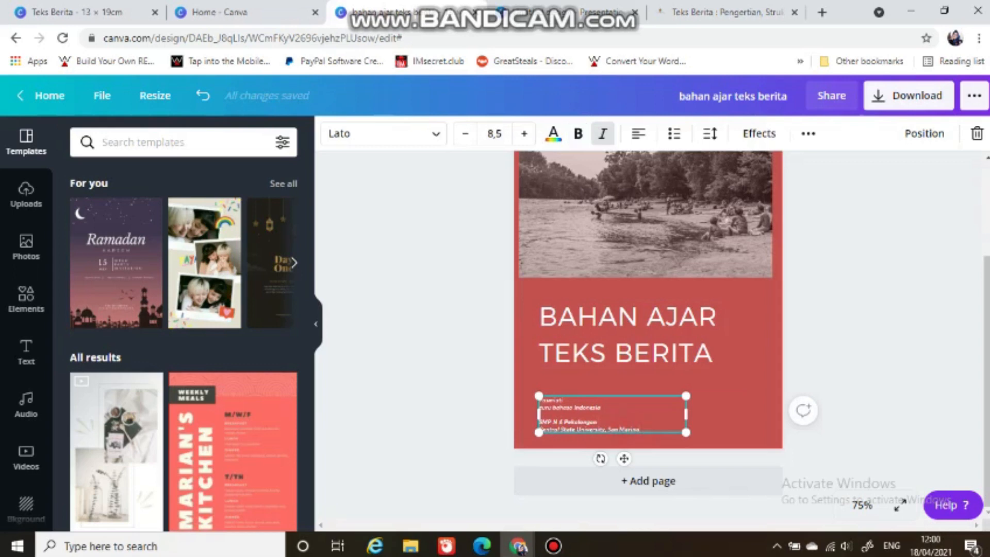
{"action": "key", "text": "BackSpace"}
{"action": "key", "text": "BackSpace"}
{"action": "key", "text": "BackSpace"}
{"action": "key", "text": "BackSpace"}
{"action": "key", "text": "BackSpace"}
{"action": "key", "text": "BackSpace"}
{"action": "key", "text": "BackSpace"}
{"action": "key", "text": "BackSpace"}
{"action": "key", "text": "BackSpace"}
{"action": "key", "text": "BackSpace"}
{"action": "key", "text": "BackSpace"}
{"action": "key", "text": "BackSpace"}
{"action": "key", "text": "BackSpace"}
{"action": "key", "text": "BackSpace"}
{"action": "key", "text": "BackSpace"}
{"action": "key", "text": "BackSpace"}
{"action": "key", "text": "BackSpace"}
{"action": "key", "text": "BackSpace"}
{"action": "key", "text": "BackSpace"}
{"action": "key", "text": "BackSpace"}
{"action": "key", "text": "BackSpace"}
{"action": "key", "text": "BackSpace"}
{"action": "key", "text": "BackSpace"}
{"action": "type", "text": "jalan Kartini"}
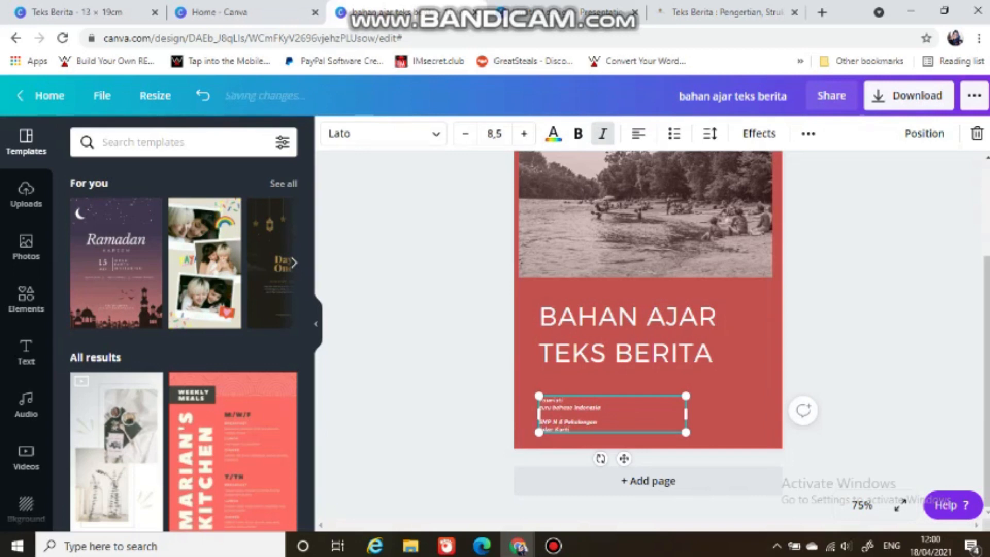
{"action": "type", "text": " No 36"}
{"action": "type", "text": " Pekal"}
{"action": "type", "text": "ongan"}
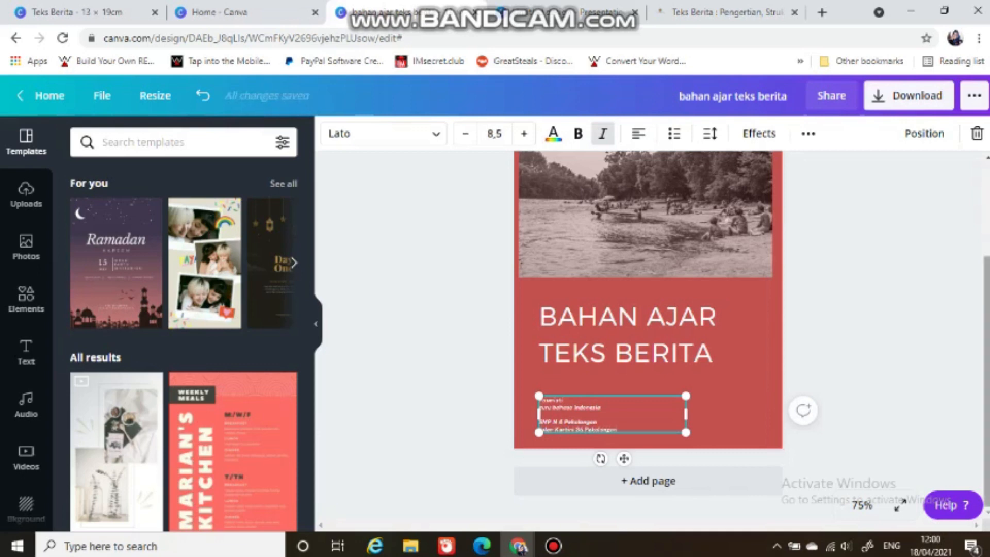
Step: Delete the river photo from the cover's image frame, leaving the frame empty
{"action": "scroll", "coordinate": [647, 335], "scroll_direction": "up", "scroll_amount": 3}
{"action": "scroll", "coordinate": [648, 335], "scroll_direction": "up", "scroll_amount": 1}
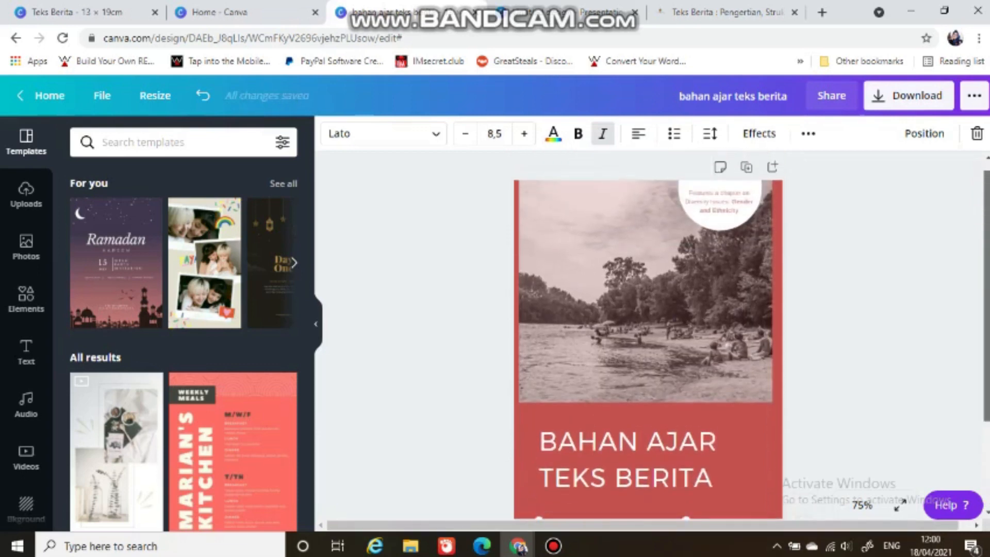
{"action": "left_click", "coordinate": [555, 272]}
{"action": "key", "text": "Delete"}
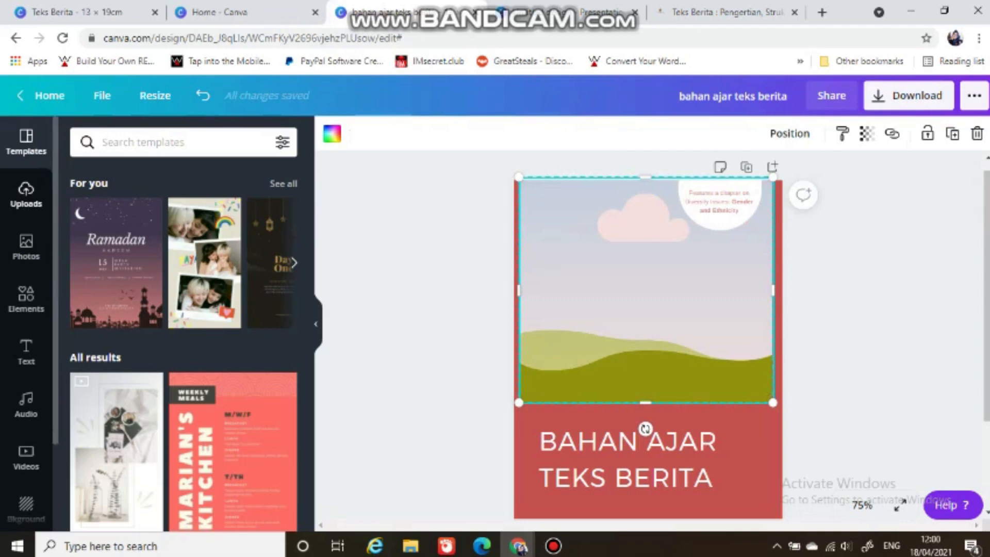
Step: Search the photos for "news" and place the picture of a plant, phone and newspaper in the cover's empty frame
{"action": "left_click", "coordinate": [27, 244]}
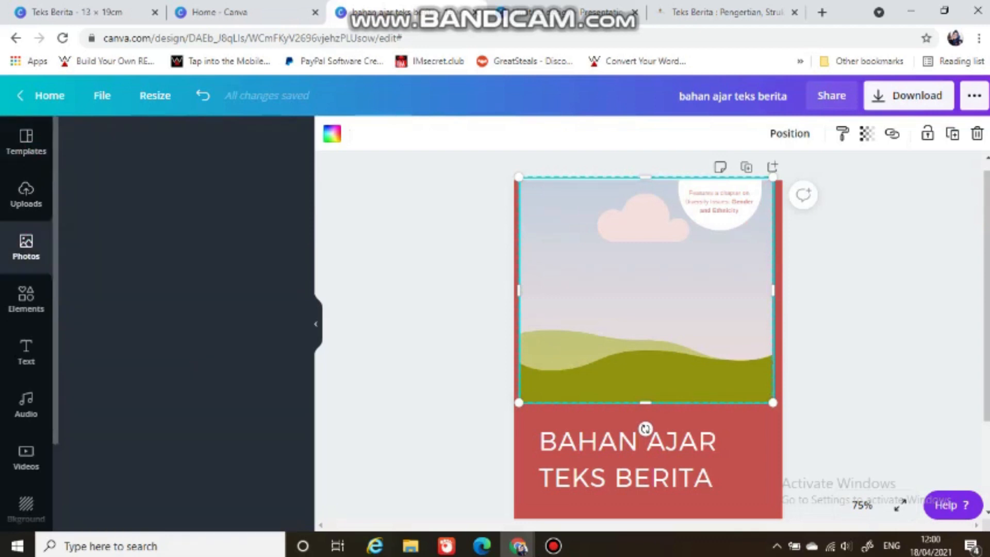
{"action": "left_click", "coordinate": [146, 142]}
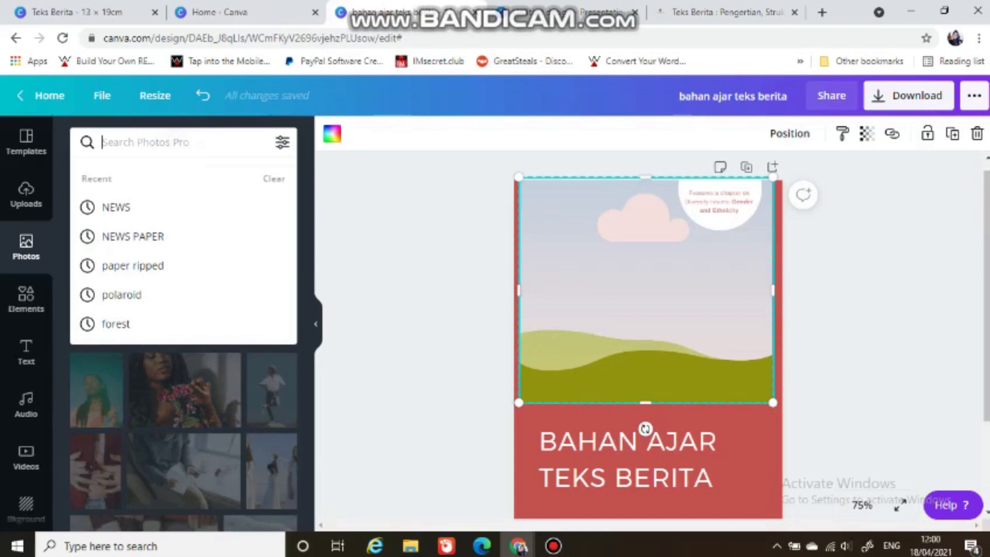
{"action": "type", "text": "news"}
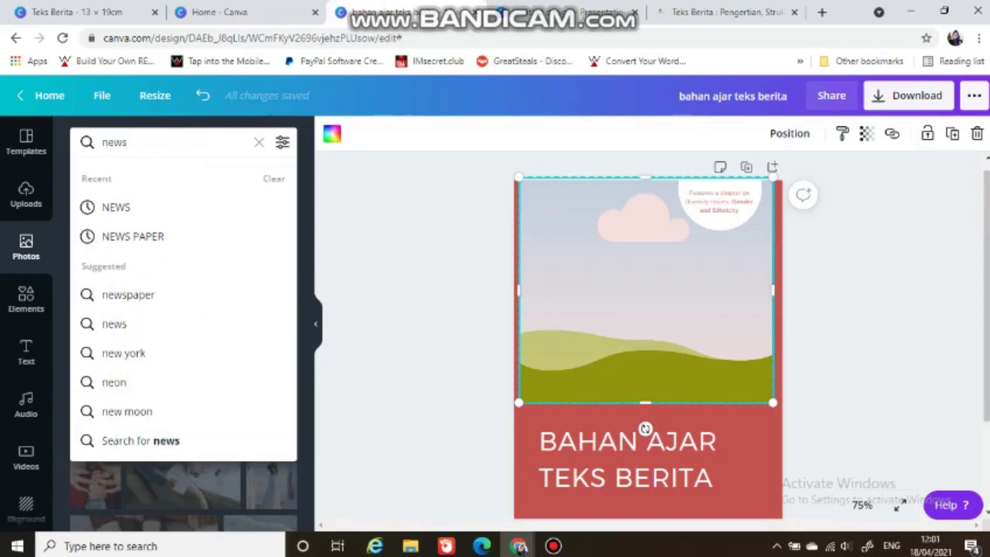
{"action": "key", "text": "Return"}
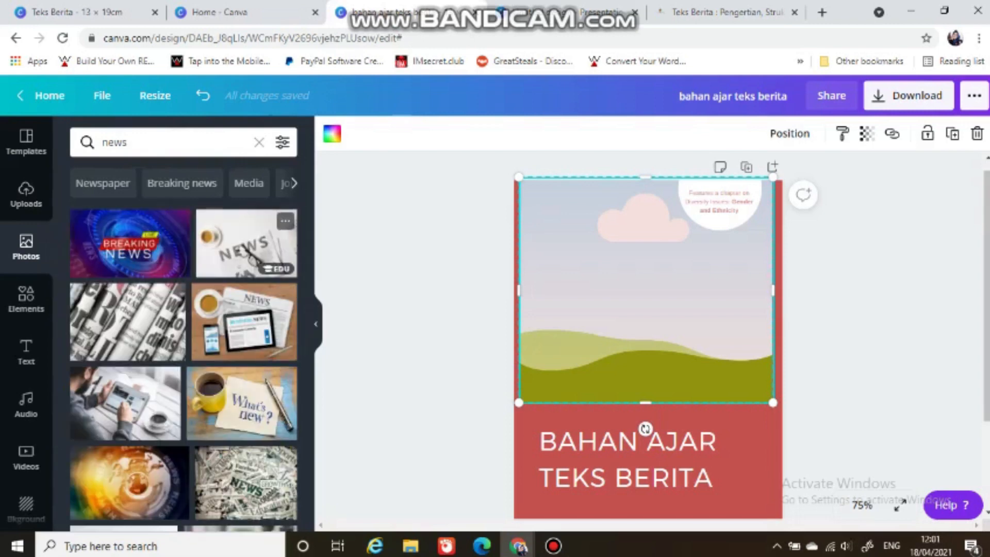
{"action": "scroll", "coordinate": [184, 340], "scroll_direction": "down", "scroll_amount": 10}
{"action": "scroll", "coordinate": [183, 340], "scroll_direction": "down", "scroll_amount": 2}
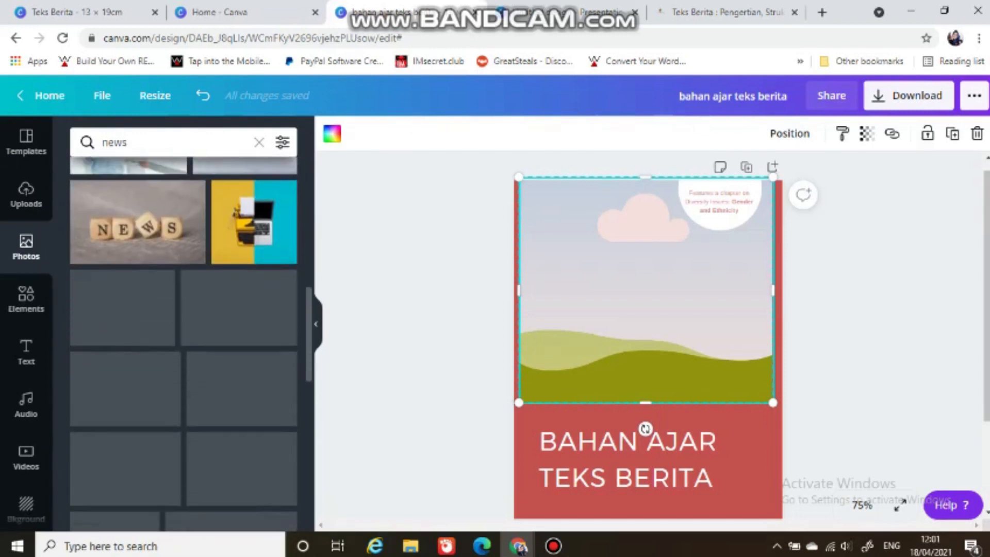
{"action": "scroll", "coordinate": [183, 340], "scroll_direction": "down", "scroll_amount": 2}
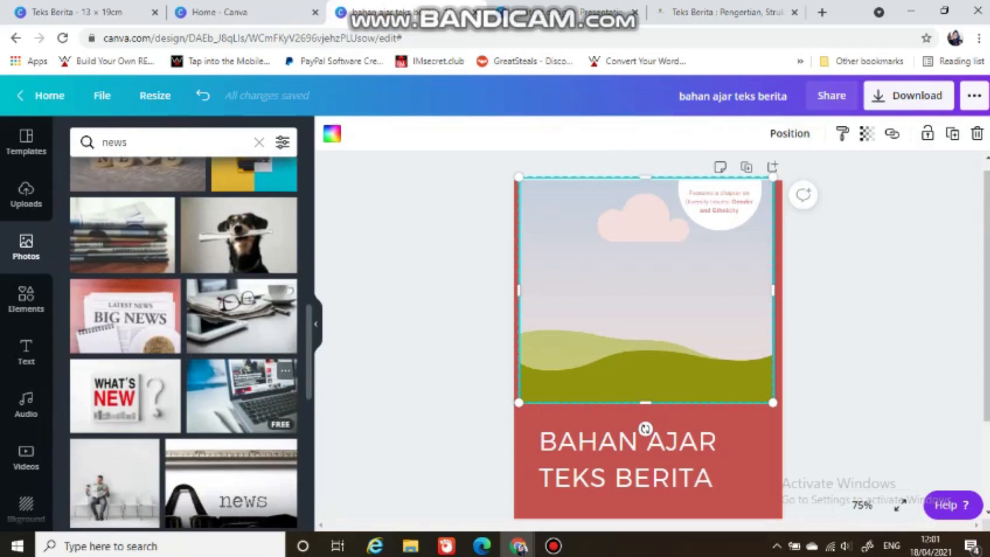
{"action": "scroll", "coordinate": [242, 361], "scroll_direction": "down", "scroll_amount": 5}
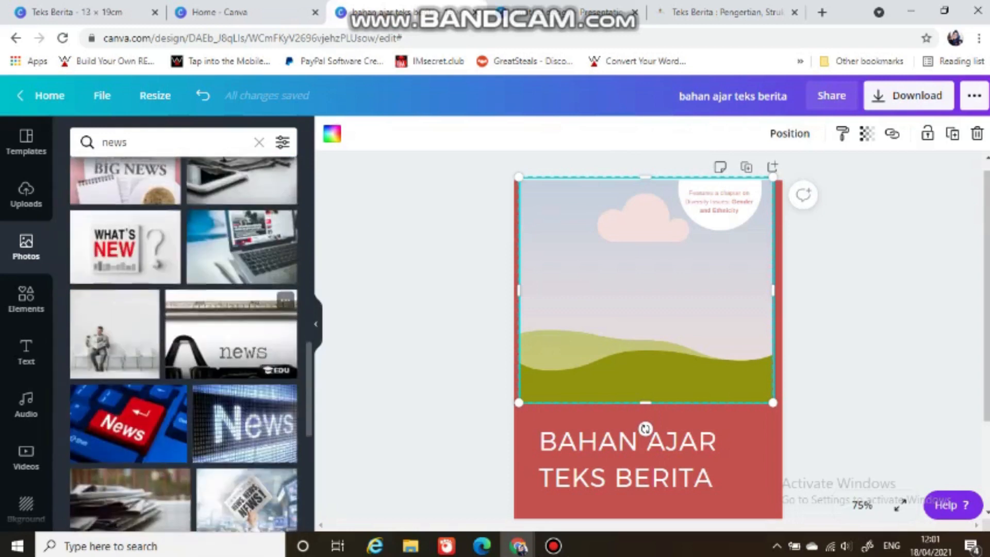
{"action": "scroll", "coordinate": [242, 335], "scroll_direction": "down", "scroll_amount": 5}
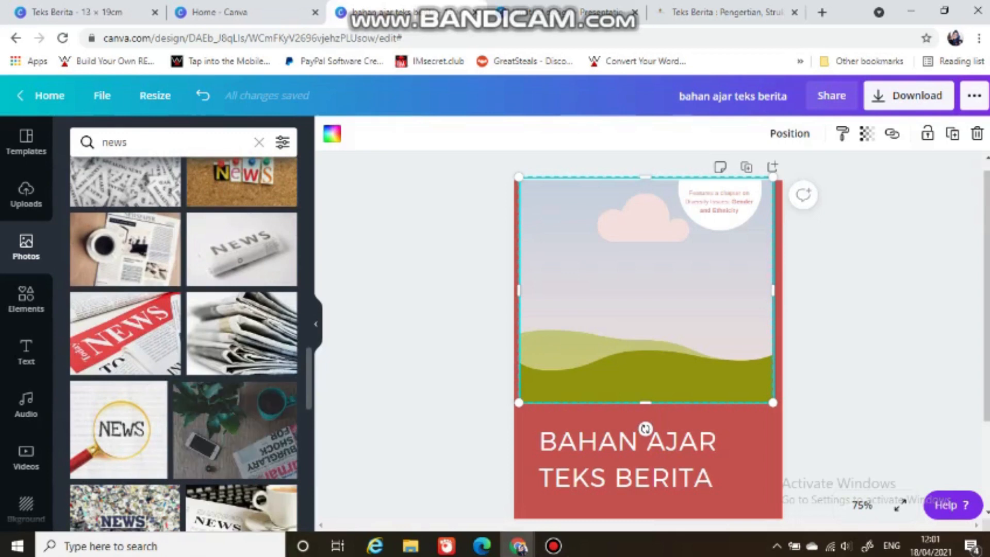
{"action": "left_click_drag", "start_coordinate": [235, 430], "coordinate": [642, 291]}
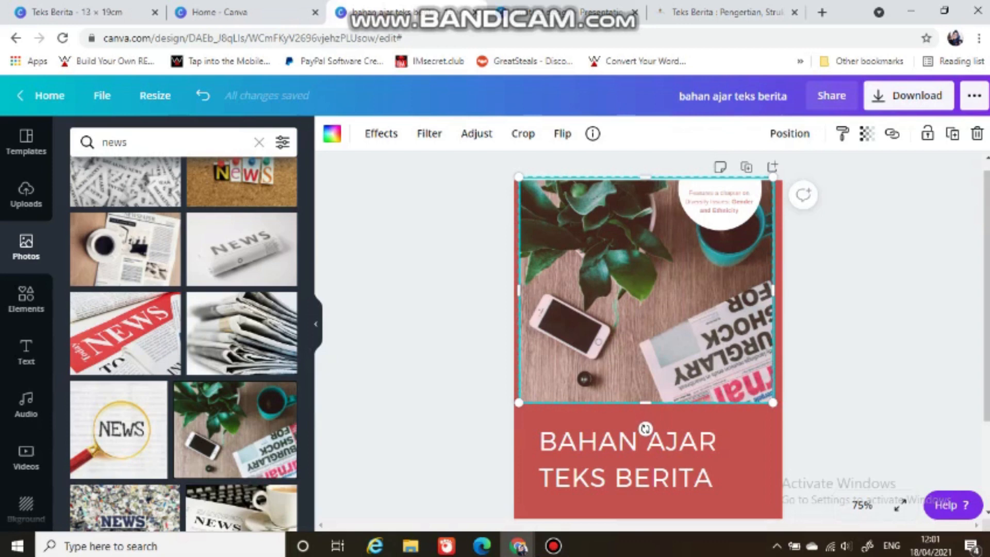
Step: Try the Cali, Solar and Dare filters on the cover photo and apply the Peony filter
{"action": "left_click", "coordinate": [381, 133]}
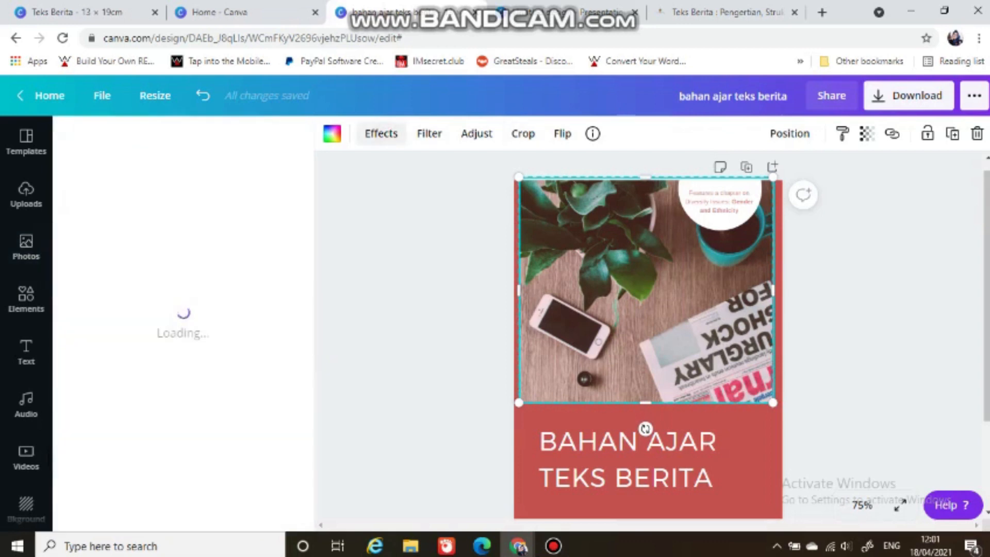
{"action": "left_click", "coordinate": [428, 133]}
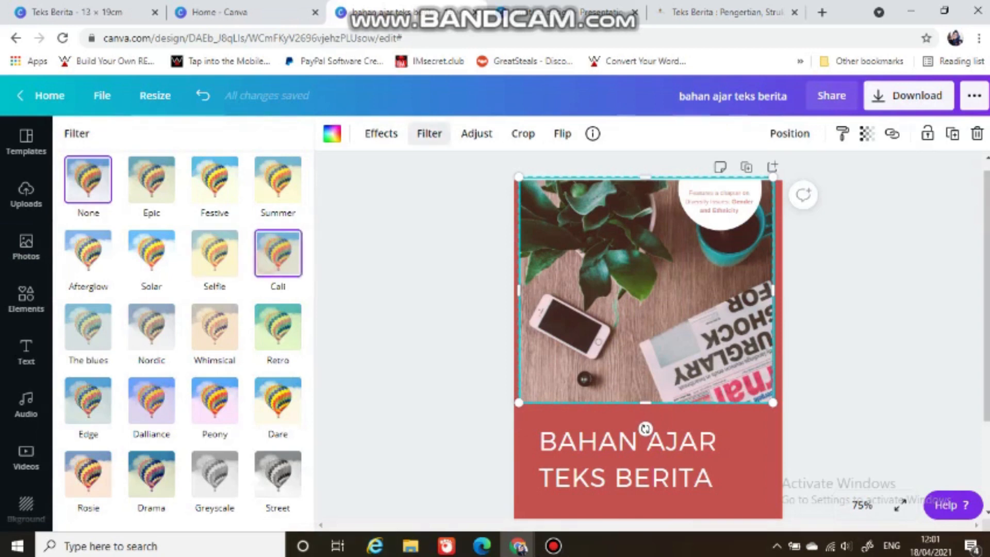
{"action": "left_click", "coordinate": [278, 253]}
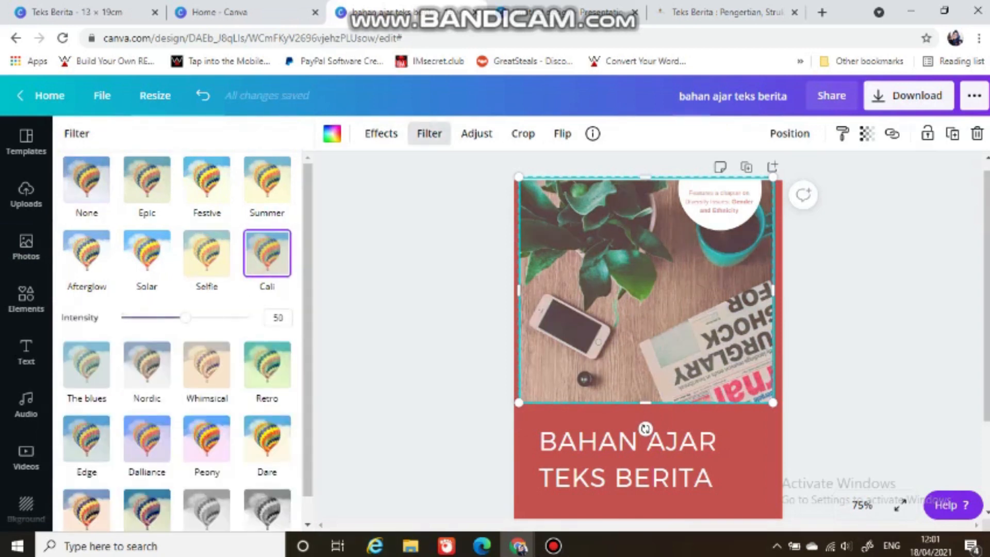
{"action": "left_click", "coordinate": [146, 252]}
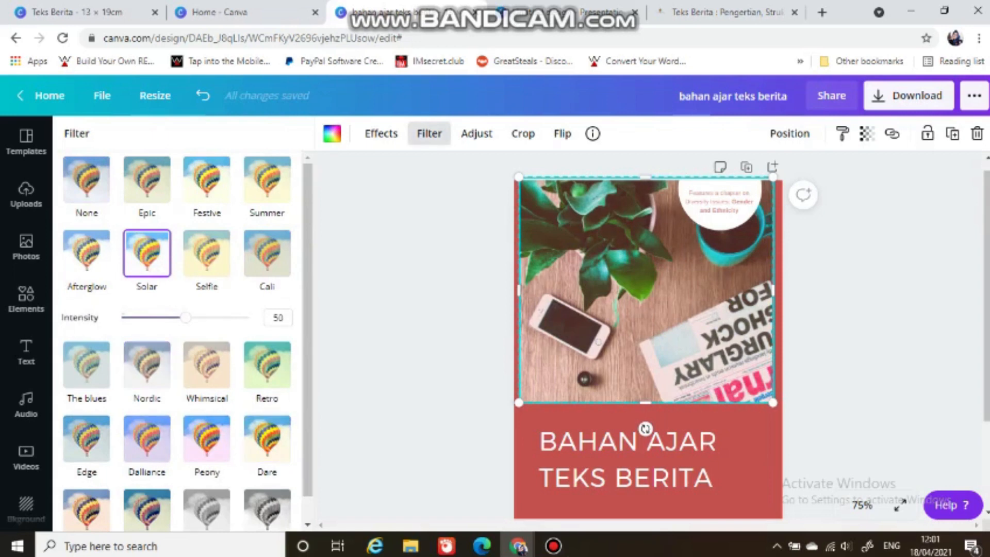
{"action": "left_click", "coordinate": [266, 443]}
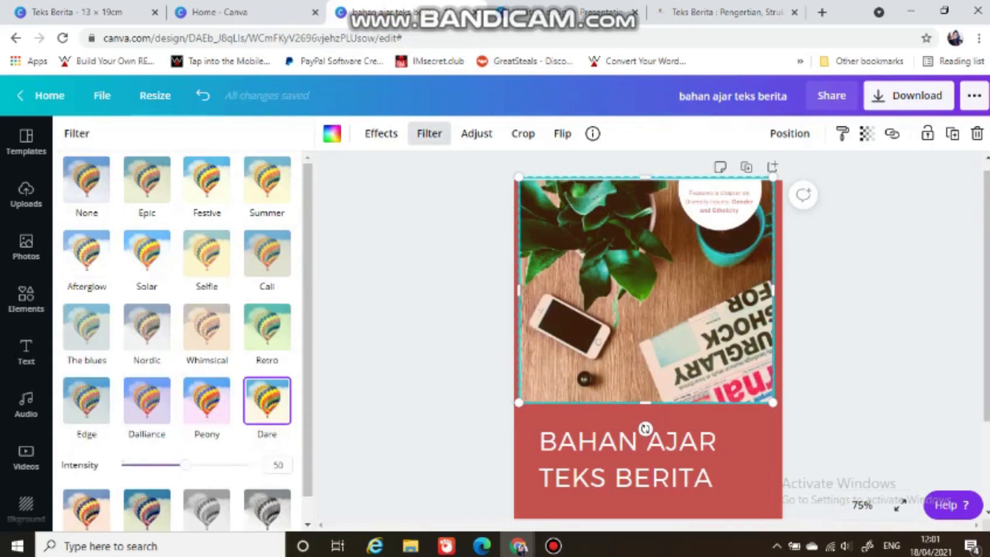
{"action": "left_click", "coordinate": [207, 401]}
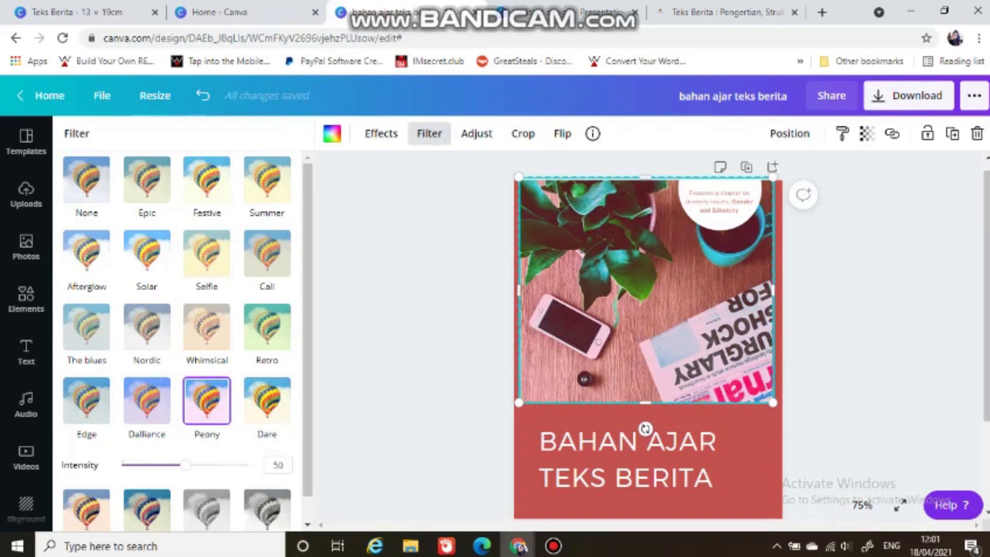
Step: Replace the text in the cover's white circle with "ebook"
{"action": "scroll", "coordinate": [648, 330], "scroll_direction": "up", "scroll_amount": 1}
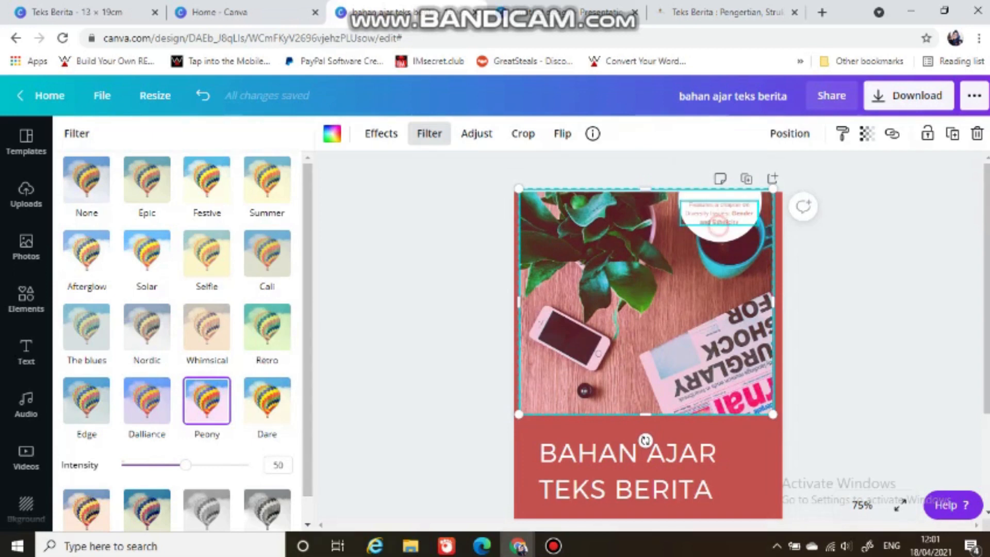
{"action": "double_click", "coordinate": [719, 222]}
{"action": "left_click", "coordinate": [730, 218]}
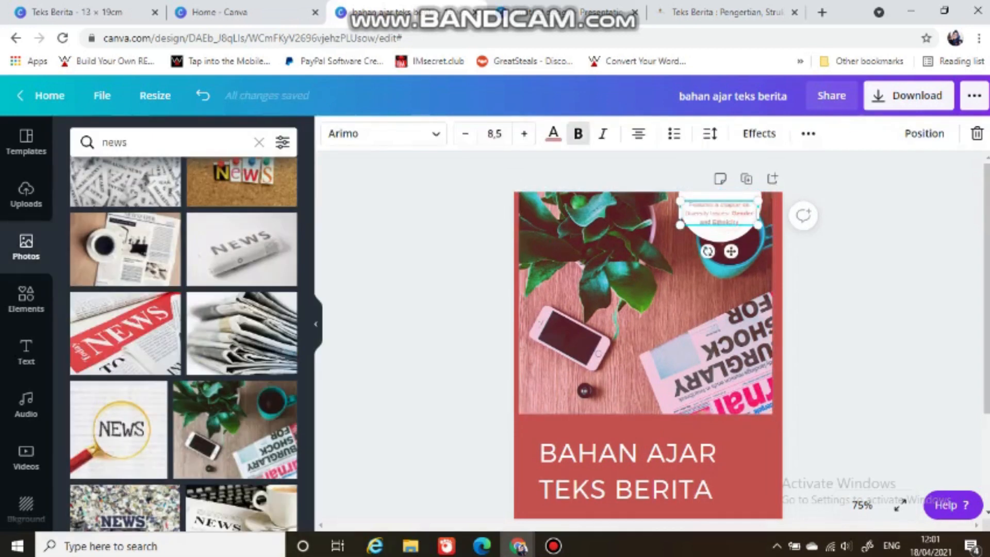
{"action": "left_click_drag", "start_coordinate": [742, 219], "coordinate": [684, 202]}
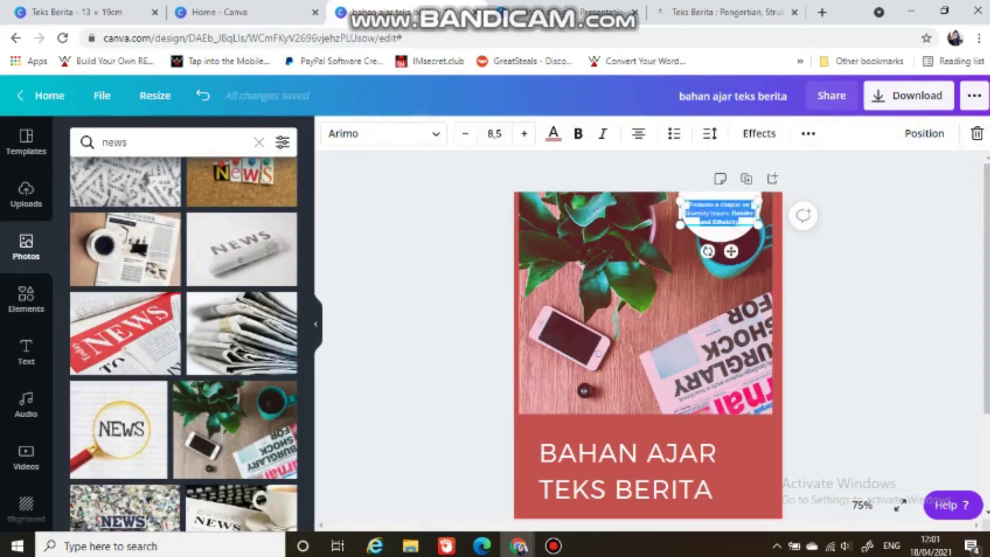
{"action": "key", "text": "BackSpace"}
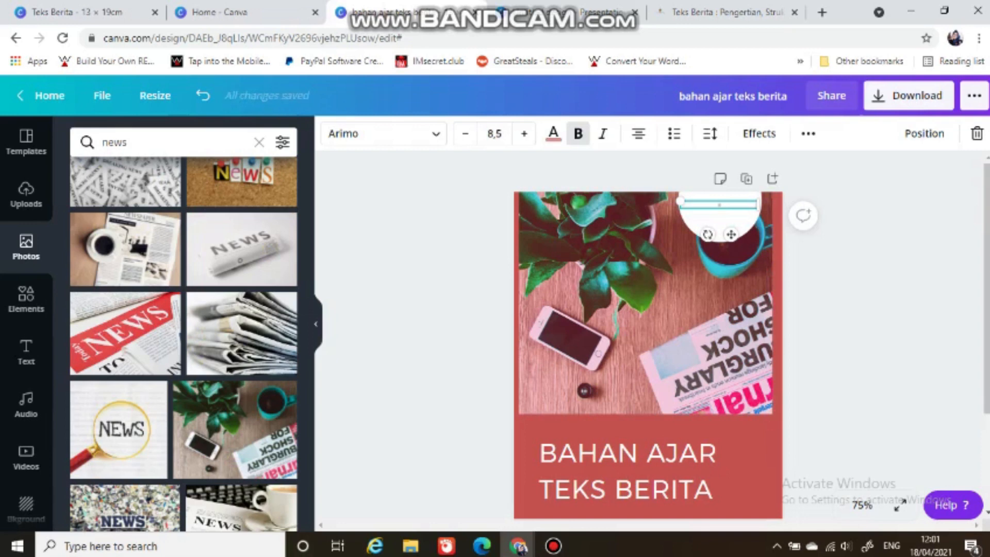
{"action": "type", "text": "book"}
Step: Set the circle label's font size to 21 and capitalise its B so it reads "eBook"
{"action": "left_click", "coordinate": [494, 134]}
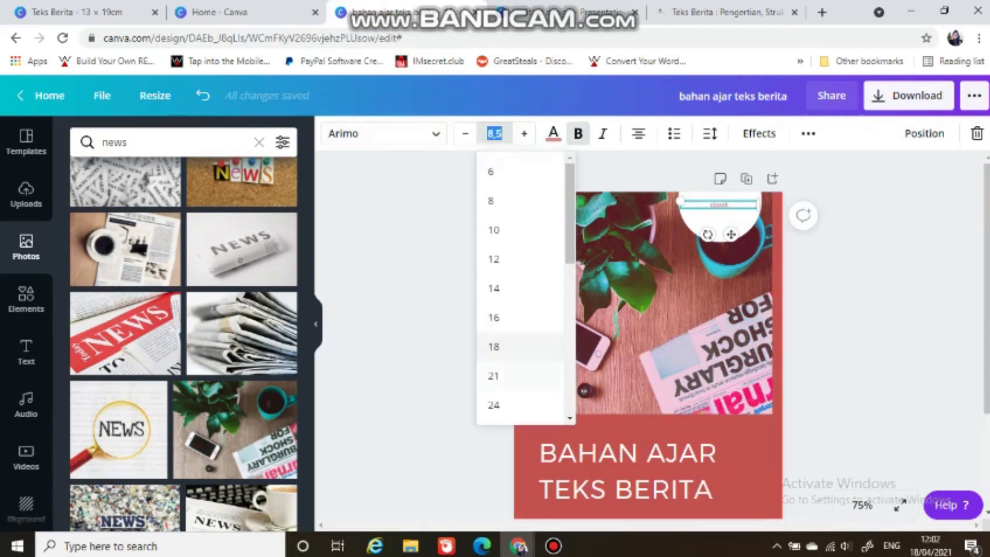
{"action": "left_click", "coordinate": [503, 374]}
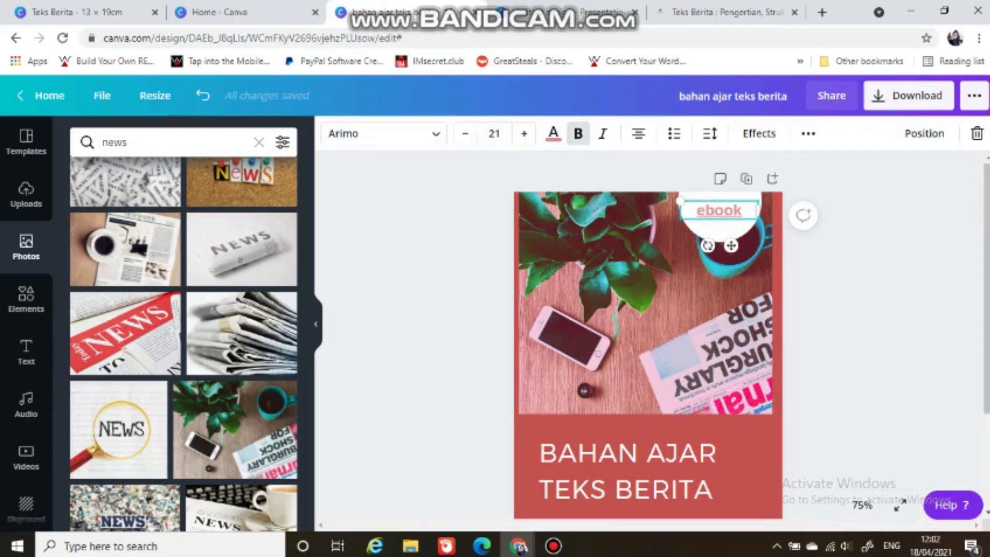
{"action": "key", "text": "BackSpace"}
{"action": "type", "text": "B"}
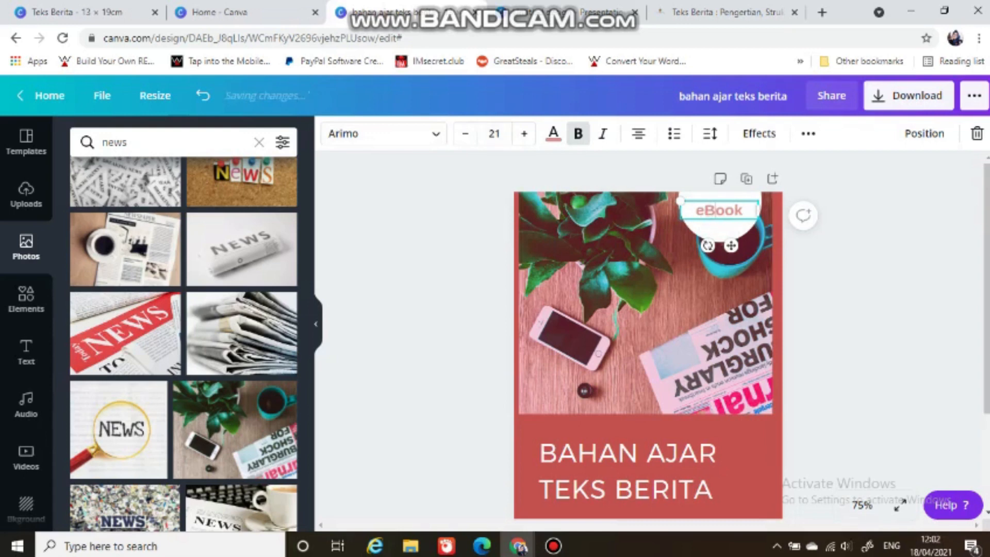
{"action": "left_click", "coordinate": [838, 309]}
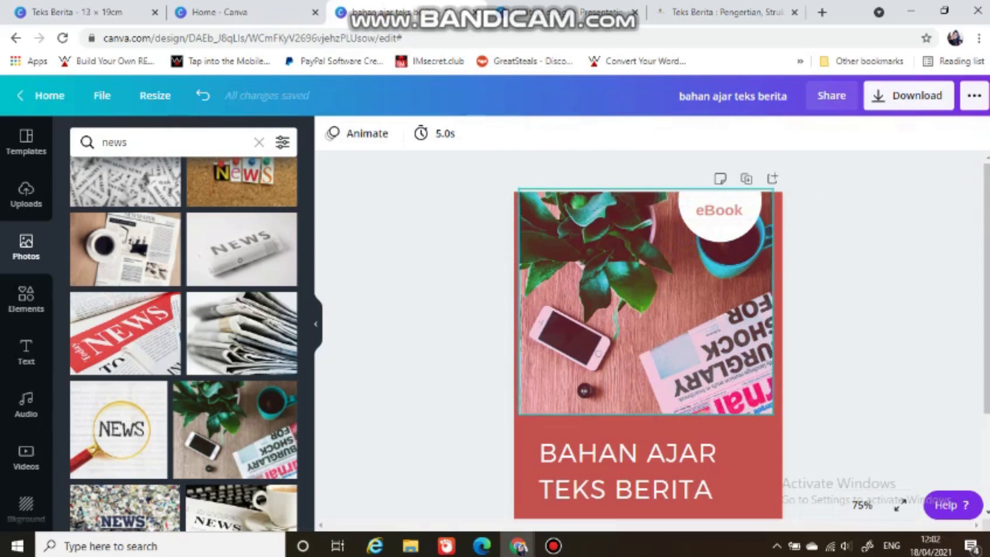
Step: Try font size 12 on the author and school details at the bottom of the cover, and undo the change
{"action": "scroll", "coordinate": [644, 335], "scroll_direction": "down", "scroll_amount": 3}
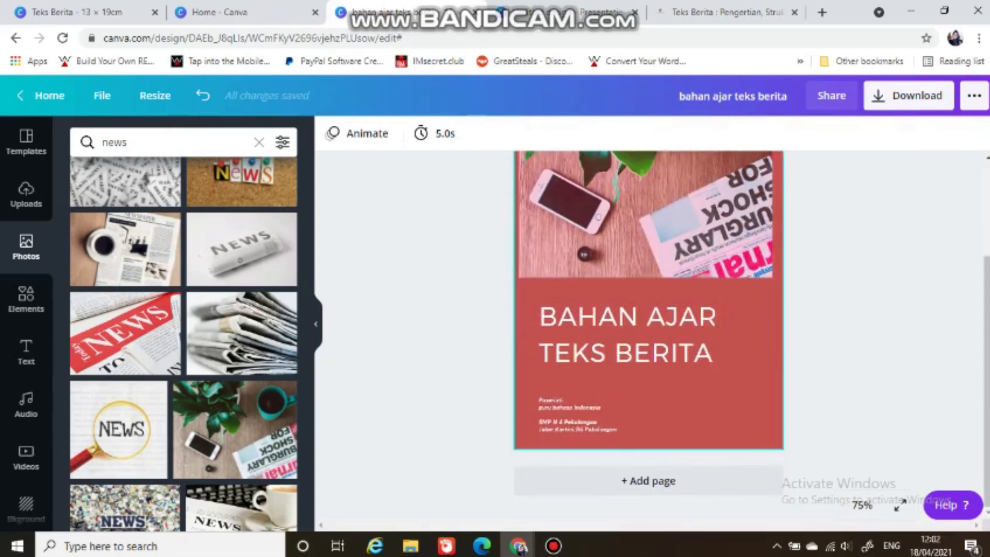
{"action": "left_click", "coordinate": [614, 406]}
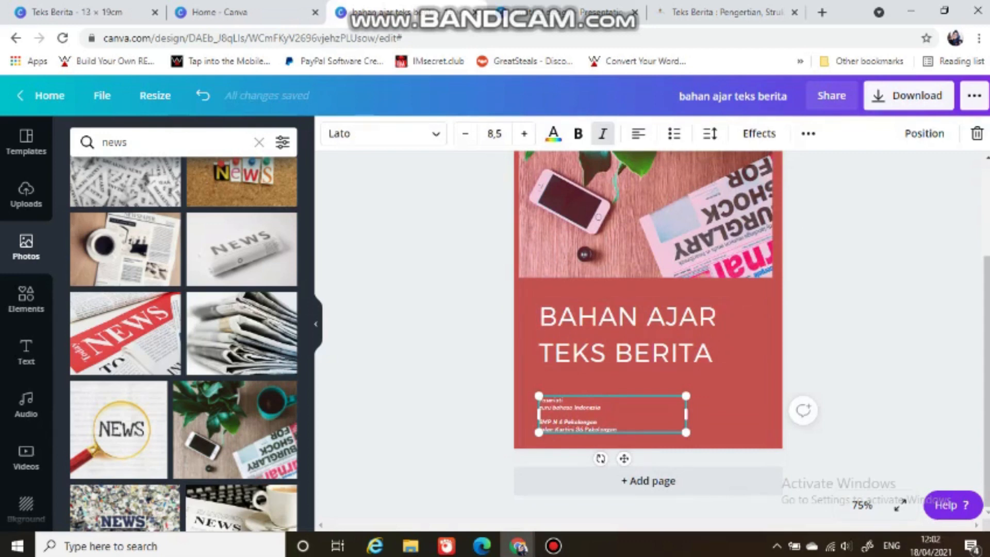
{"action": "left_click_drag", "start_coordinate": [620, 428], "coordinate": [540, 400]}
{"action": "left_click", "coordinate": [495, 134]}
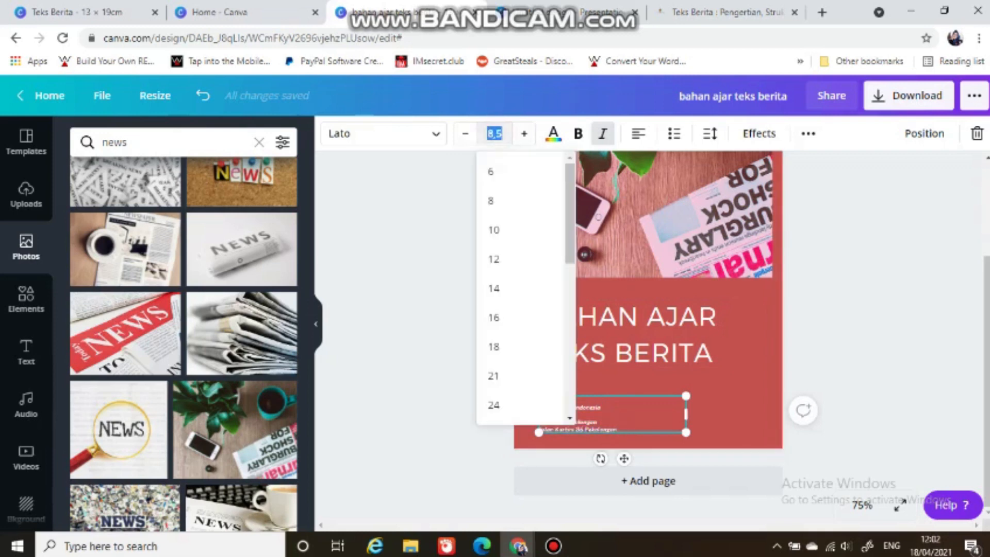
{"action": "left_click", "coordinate": [493, 259]}
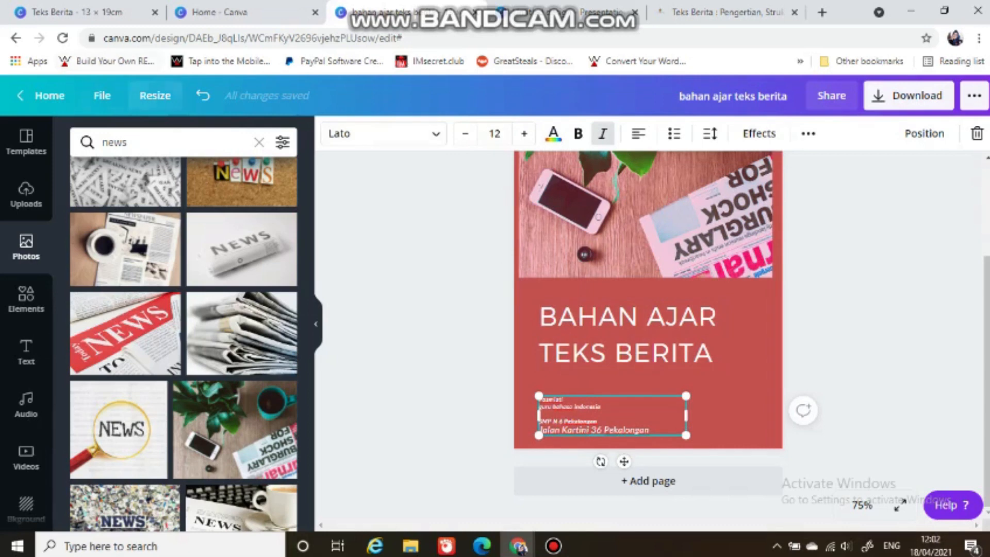
{"action": "left_click", "coordinate": [203, 95]}
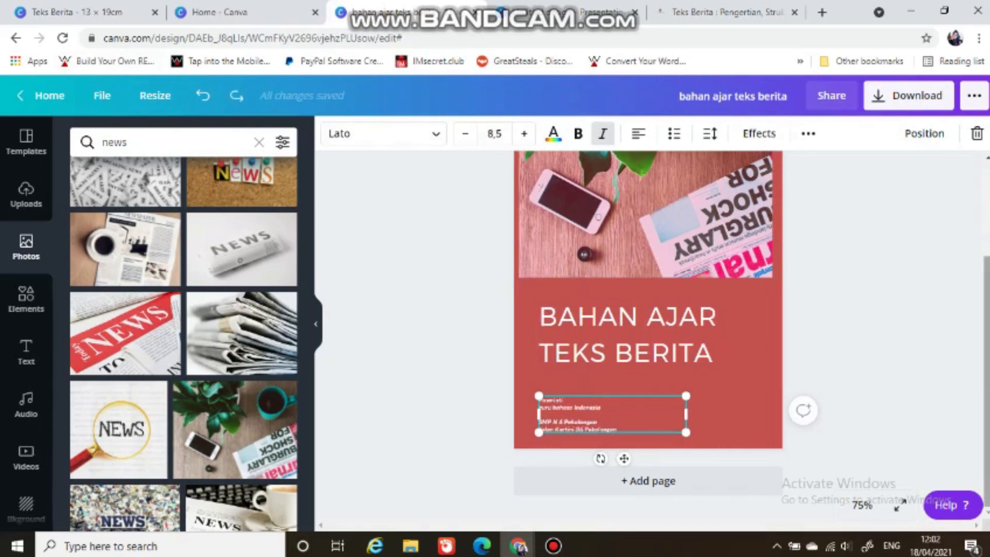
Step: Add a second page after the cover and search the templates for "ebook education cover"
{"action": "left_click", "coordinate": [662, 480]}
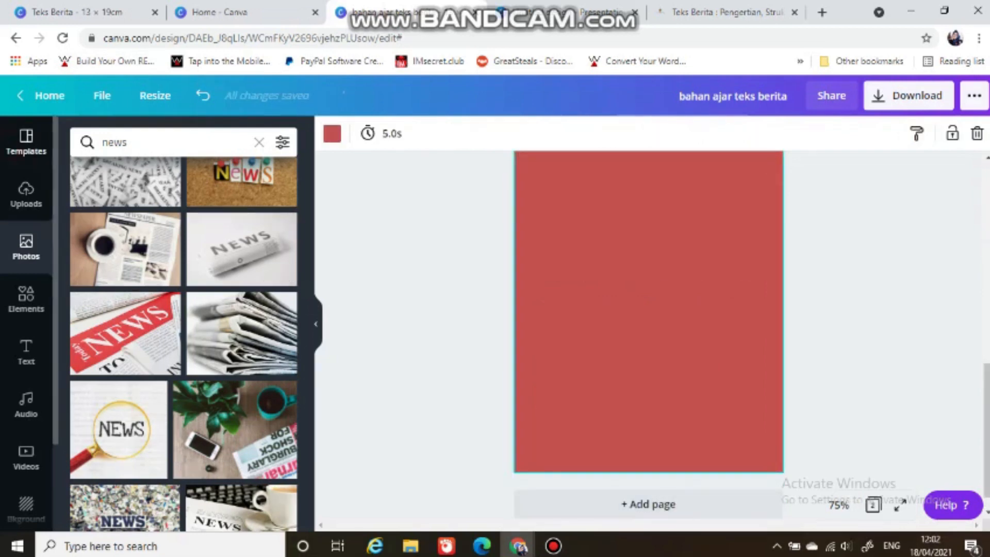
{"action": "left_click", "coordinate": [13, 145]}
{"action": "scroll", "coordinate": [648, 330], "scroll_direction": "up", "scroll_amount": 8}
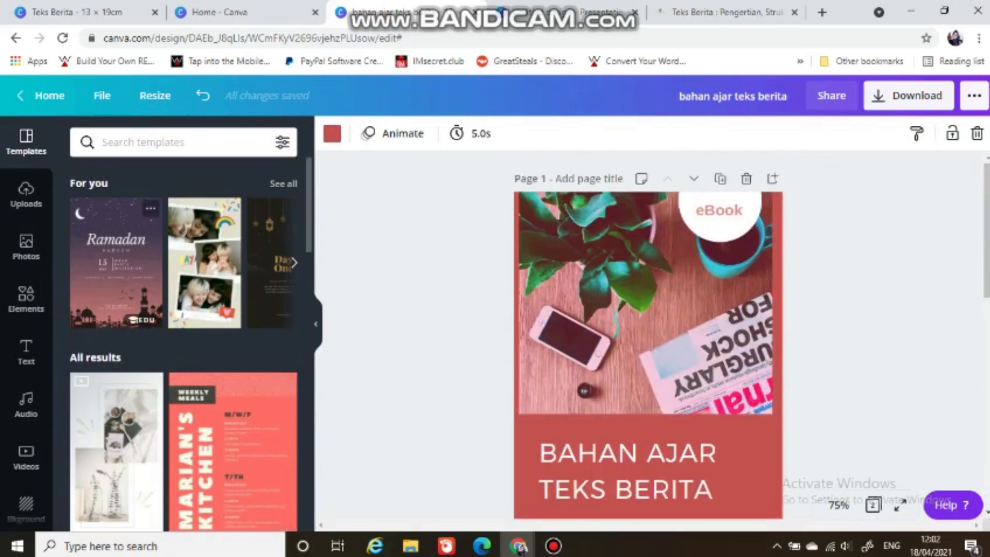
{"action": "left_click", "coordinate": [155, 146]}
{"action": "left_click", "coordinate": [354, 210]}
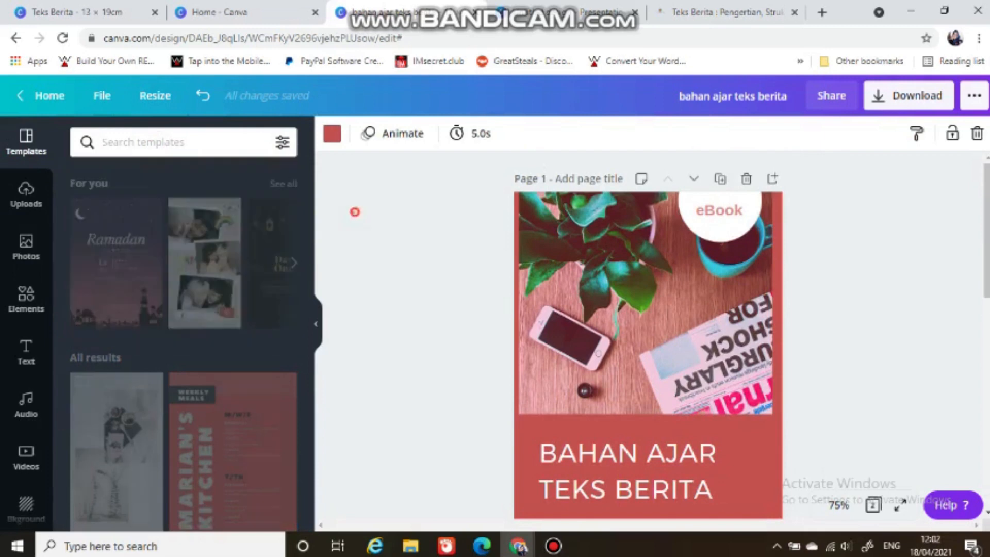
{"action": "left_click", "coordinate": [149, 141]}
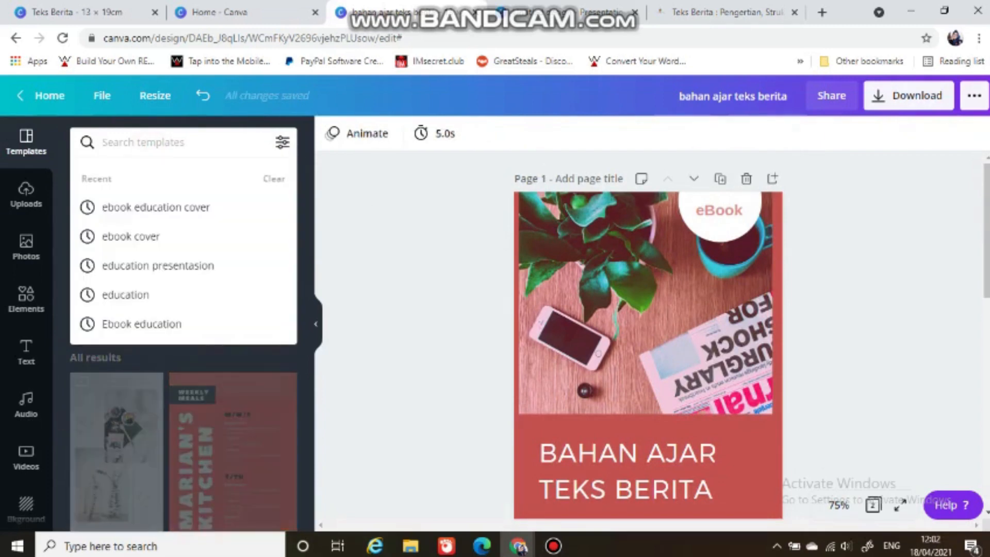
{"action": "left_click", "coordinate": [154, 207]}
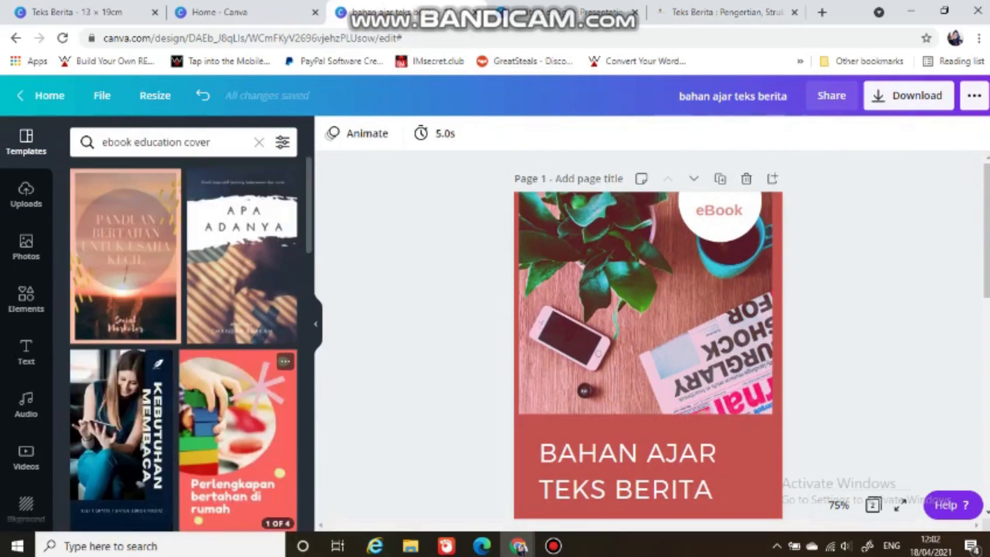
Step: Examine the page layouts of the Academic eBook Template and the Ebook Studio Dansa Hiphop Hitam Putih template
{"action": "scroll", "coordinate": [184, 343], "scroll_direction": "down", "scroll_amount": 5}
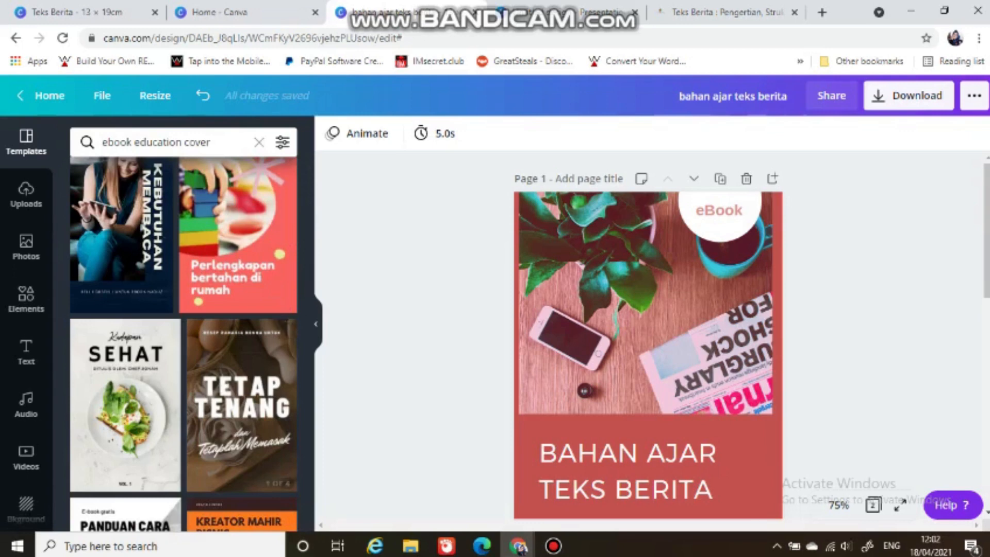
{"action": "scroll", "coordinate": [648, 335], "scroll_direction": "down", "scroll_amount": 10}
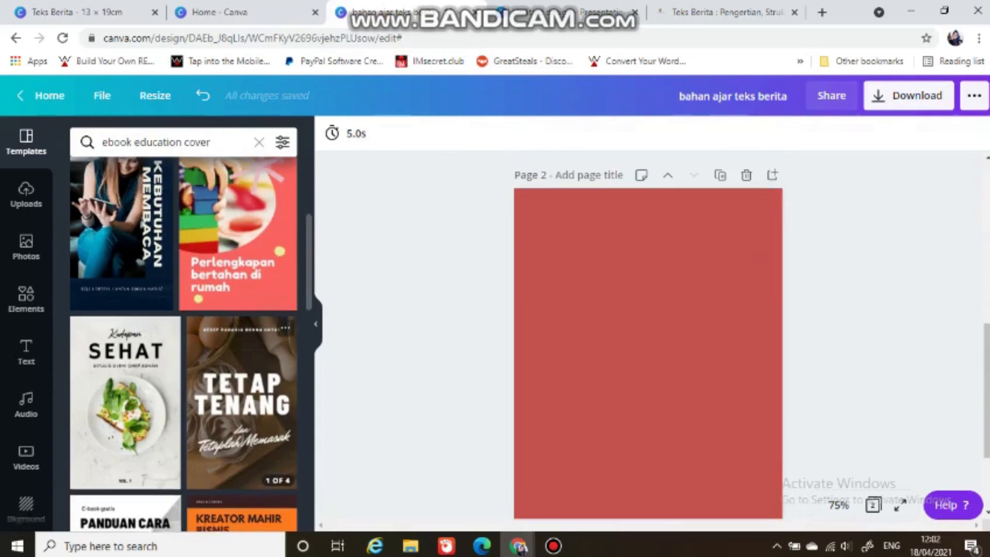
{"action": "scroll", "coordinate": [242, 258], "scroll_direction": "down", "scroll_amount": 3}
{"action": "scroll", "coordinate": [184, 343], "scroll_direction": "down", "scroll_amount": 4}
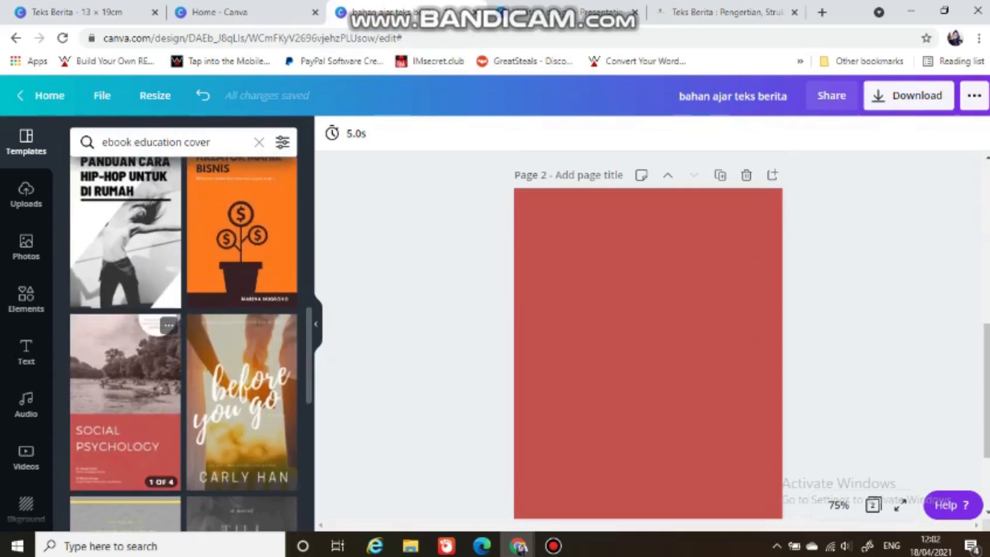
{"action": "left_click", "coordinate": [126, 371]}
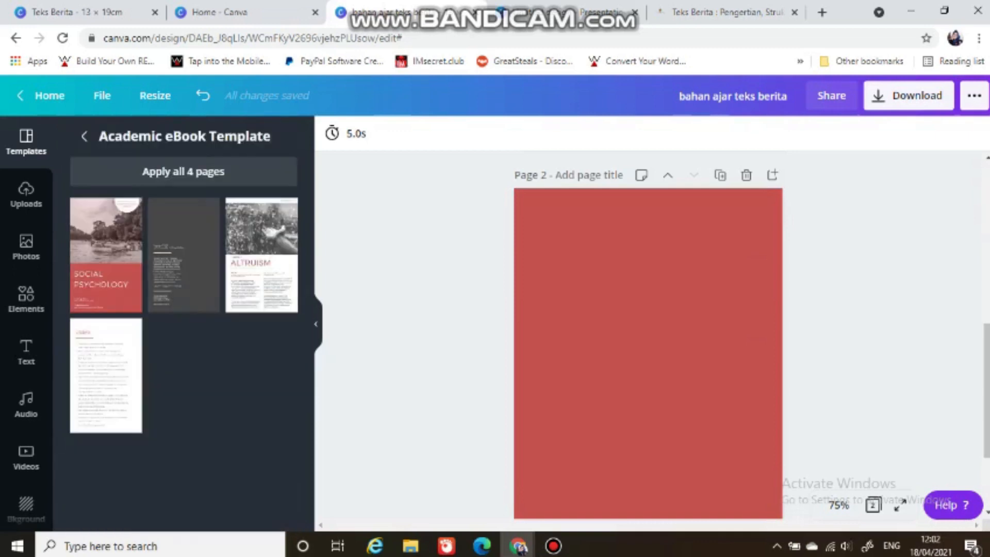
{"action": "left_click", "coordinate": [84, 136]}
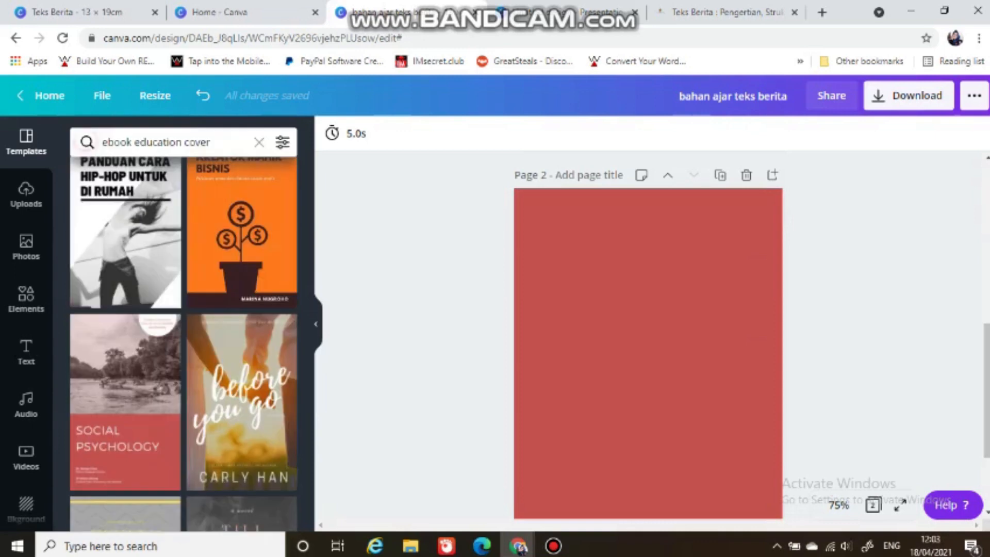
{"action": "left_click", "coordinate": [117, 232]}
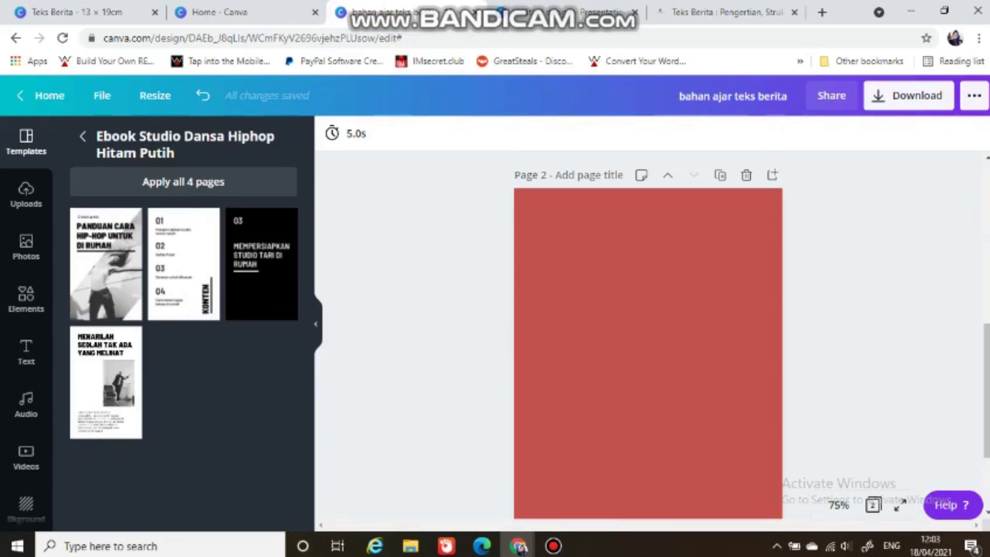
{"action": "left_click", "coordinate": [82, 135]}
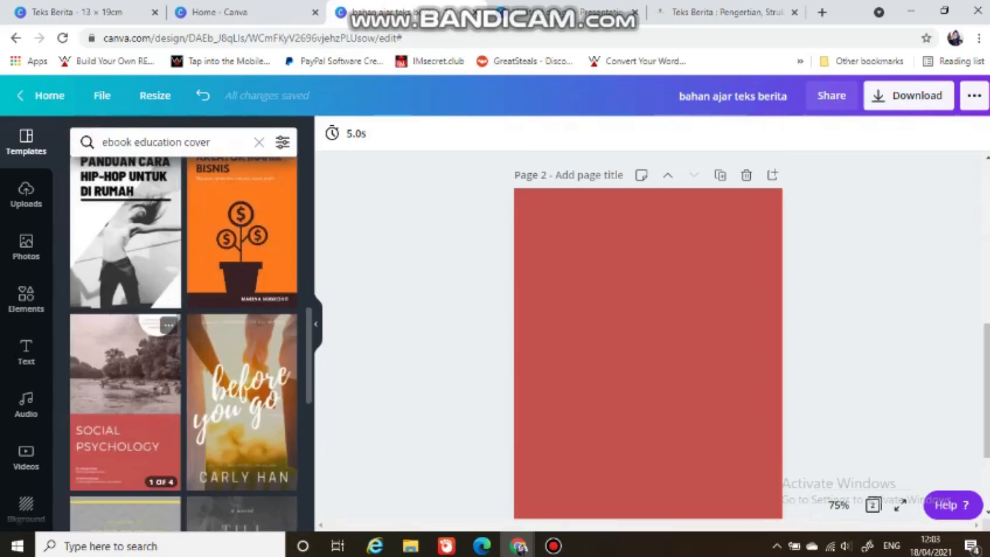
Step: Apply the KONTEN page from the Ebook Makanan Sehat template to page 2
{"action": "scroll", "coordinate": [125, 371], "scroll_direction": "up", "scroll_amount": 5}
{"action": "left_click", "coordinate": [139, 397]}
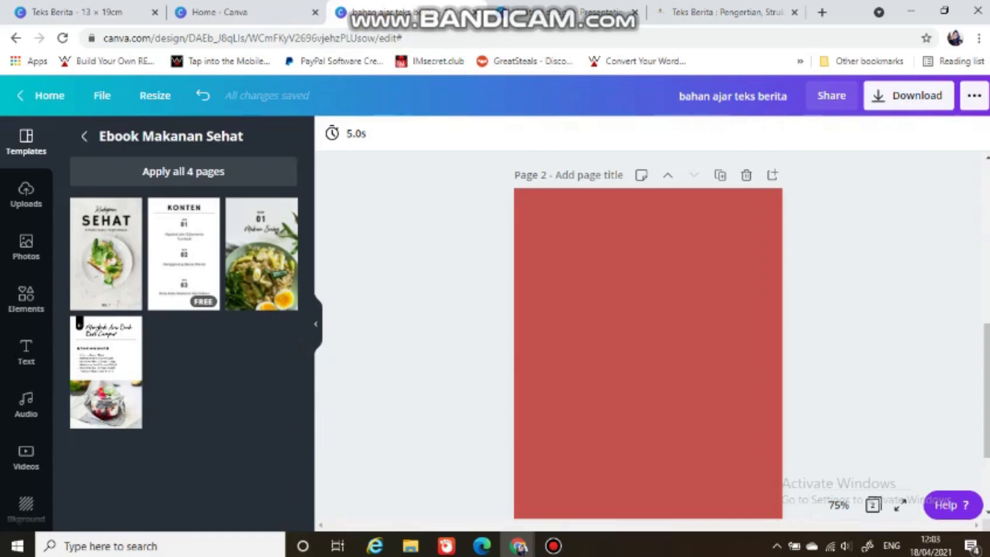
{"action": "left_click", "coordinate": [184, 257]}
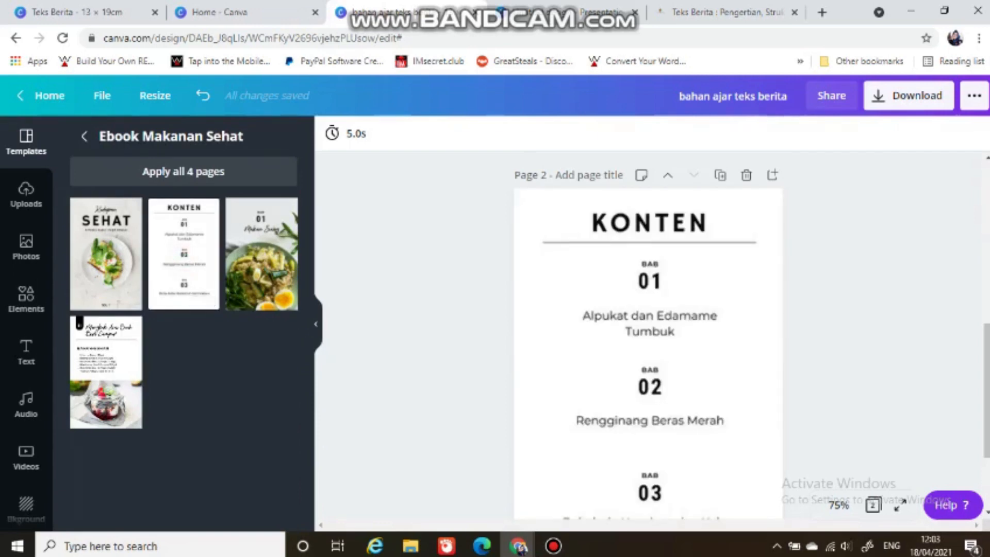
Step: Change the background of page 2 to the light pink from the document colors
{"action": "left_click", "coordinate": [538, 285]}
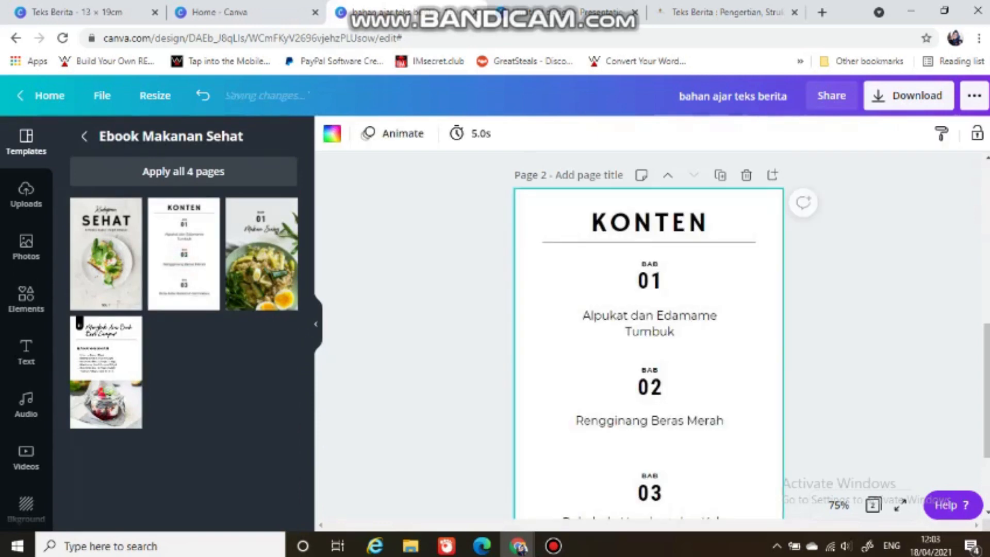
{"action": "left_click", "coordinate": [332, 133]}
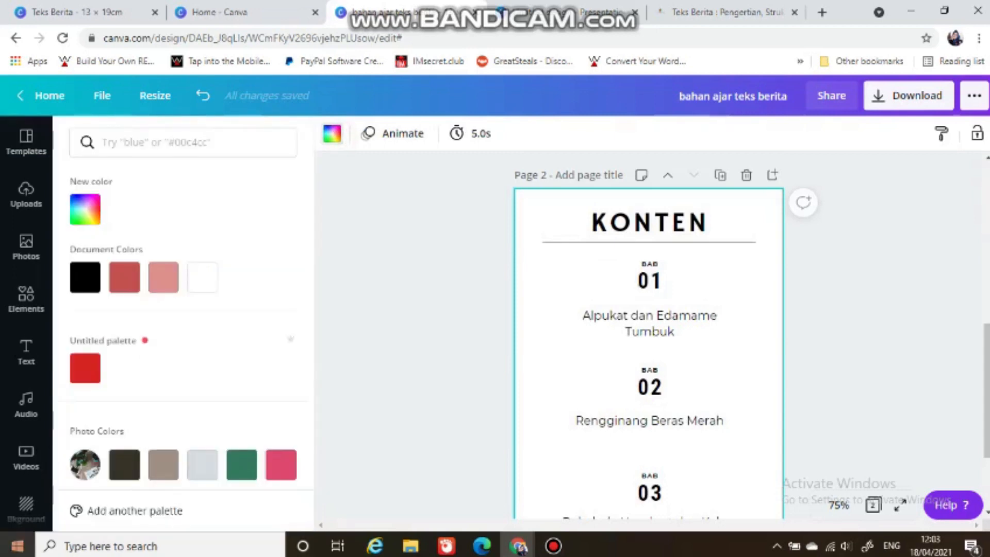
{"action": "left_click", "coordinate": [163, 277]}
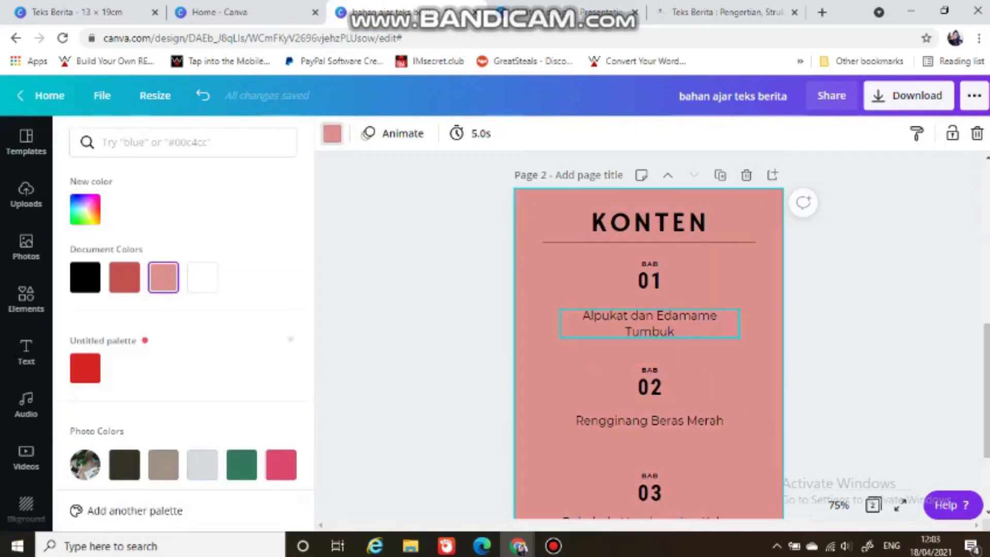
Step: Replace the KONTEN heading on page 2 with "DAFTAR ISI"
{"action": "left_click", "coordinate": [647, 225]}
{"action": "left_click", "coordinate": [648, 225]}
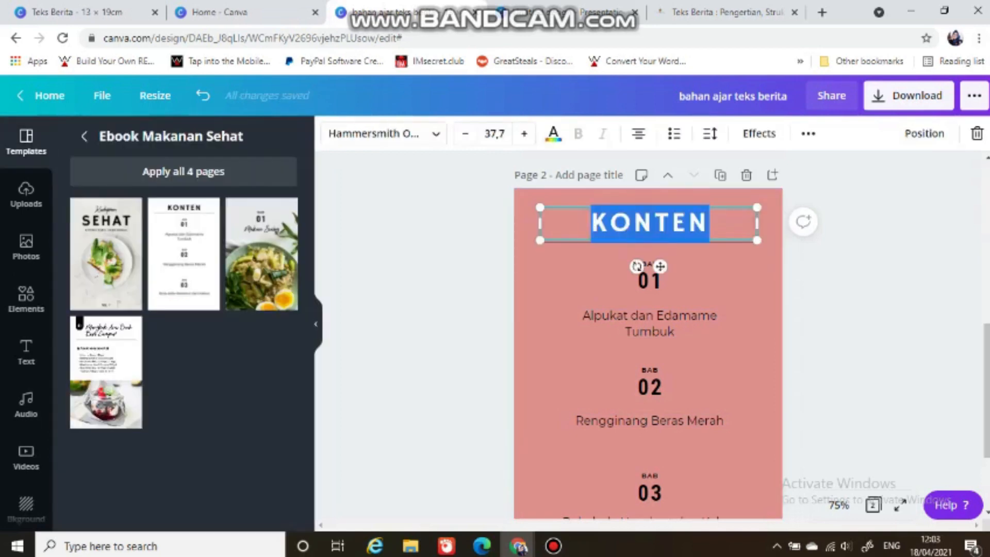
{"action": "type", "text": "DAF"}
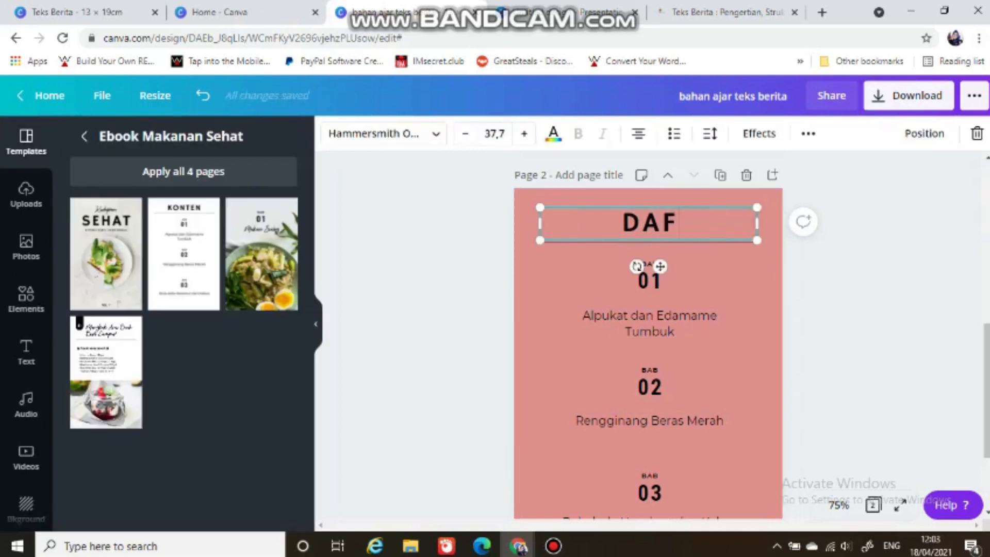
{"action": "type", "text": "TAR"}
{"action": "key", "text": "BackSpace"}
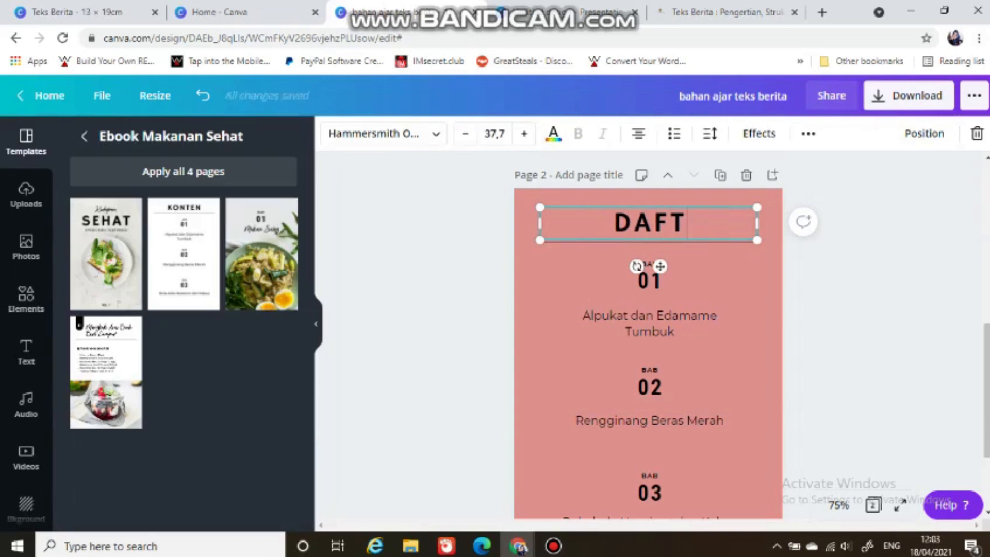
{"action": "type", "text": "AR ISI"}
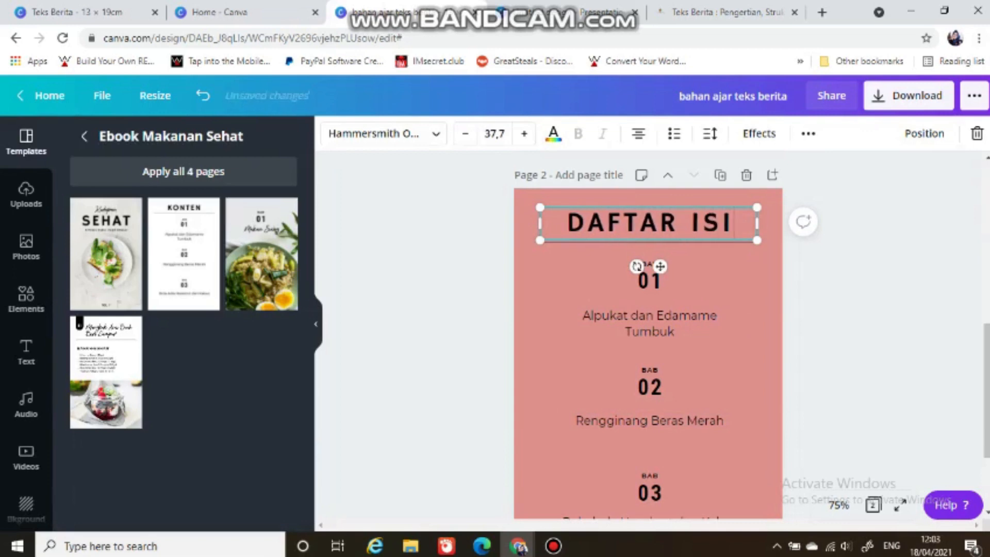
Step: Replace the BAB 01 chapter title on the contents page with "Identifikasi Teks Berita"
{"action": "left_click", "coordinate": [658, 283]}
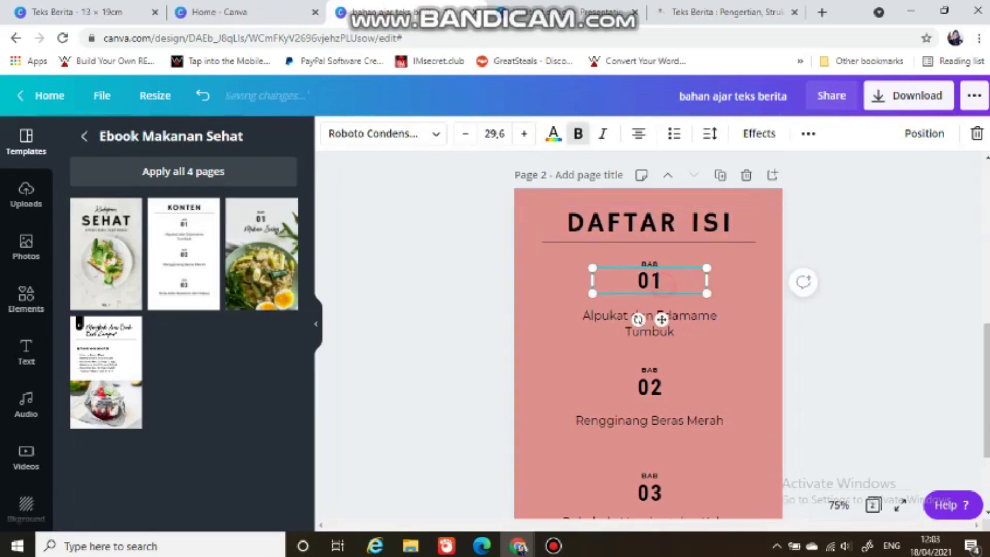
{"action": "left_click", "coordinate": [651, 334]}
{"action": "left_click", "coordinate": [651, 332]}
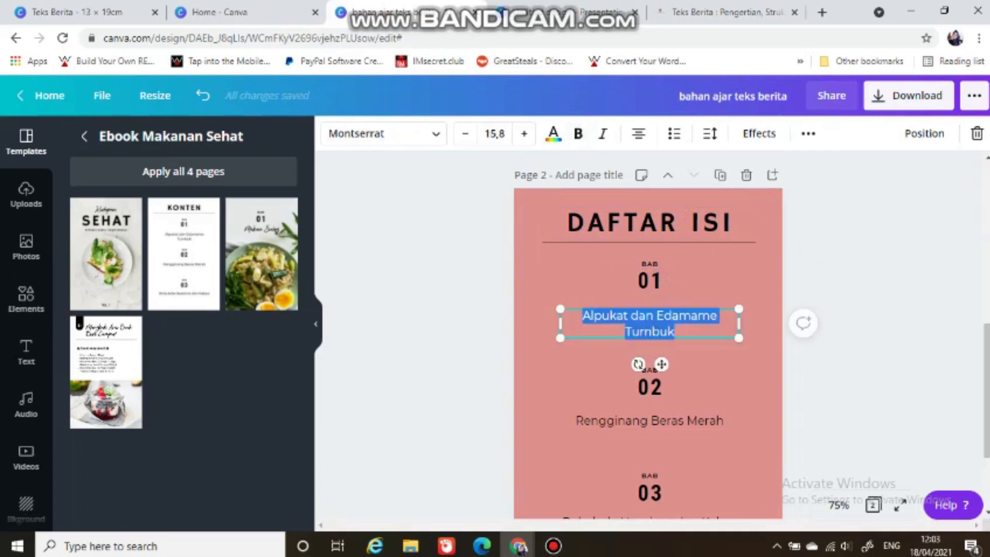
{"action": "key", "text": "BackSpace"}
{"action": "type", "text": "Id"}
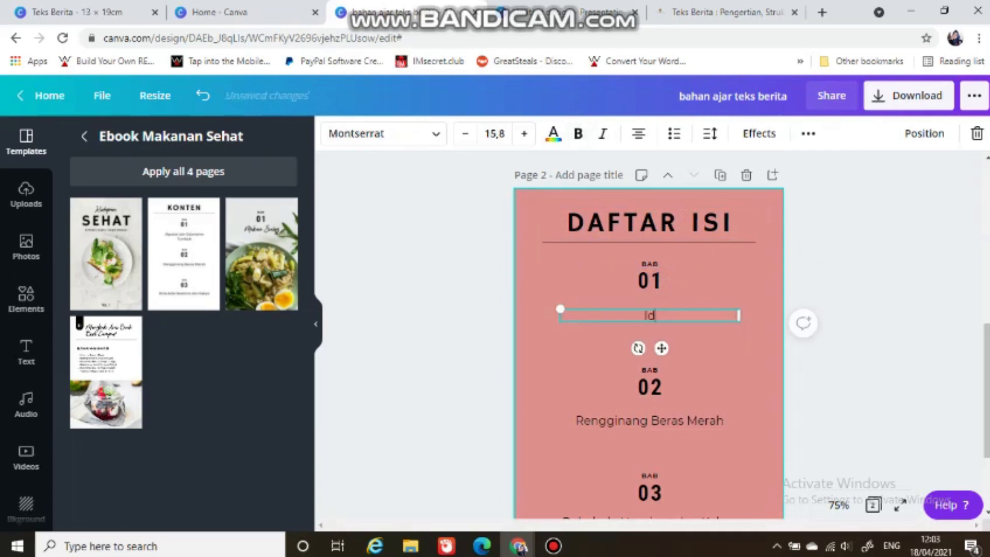
{"action": "type", "text": "entifikasi "}
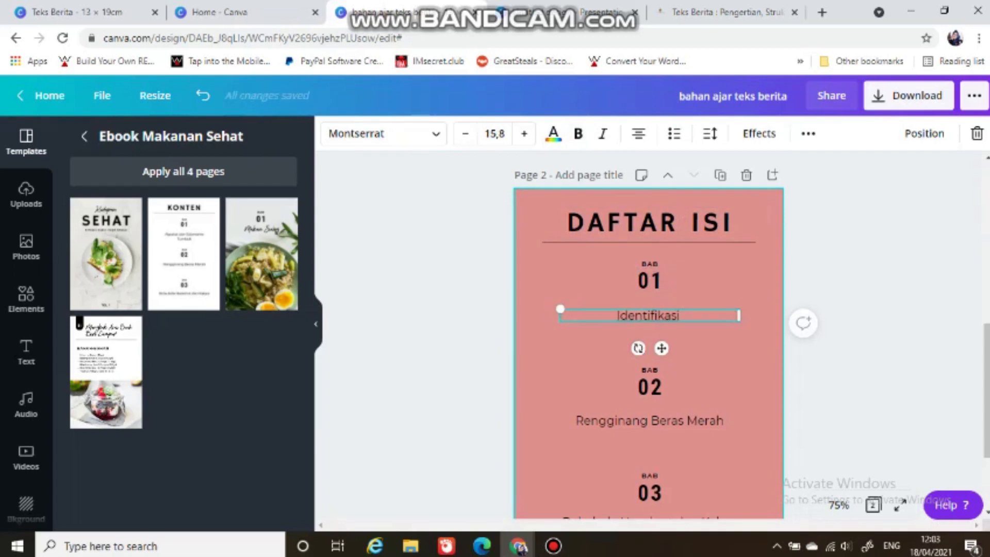
{"action": "type", "text": "t"}
{"action": "key", "text": "BackSpace"}
{"action": "type", "text": "T"}
{"action": "key", "text": "BackSpace"}
{"action": "type", "text": "Te"}
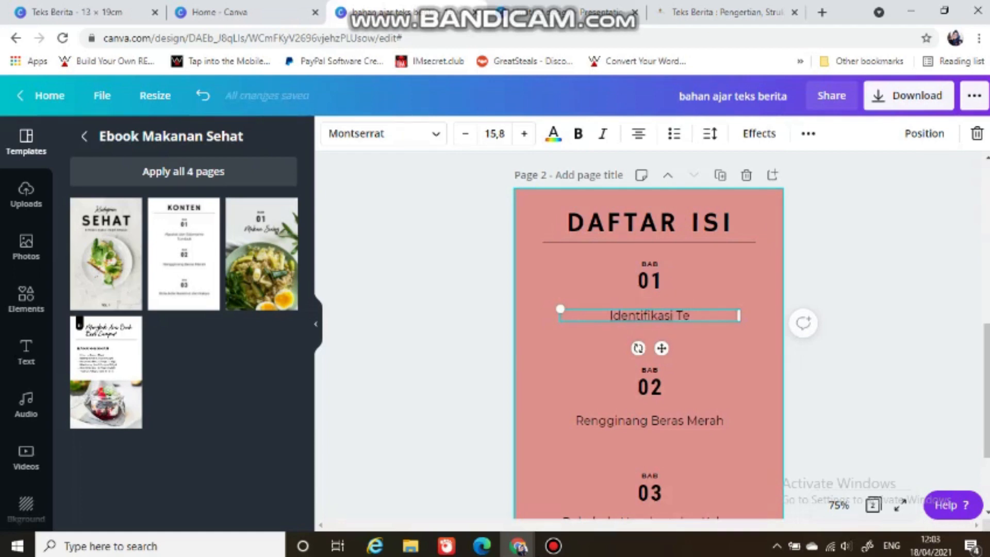
{"action": "type", "text": "ks "}
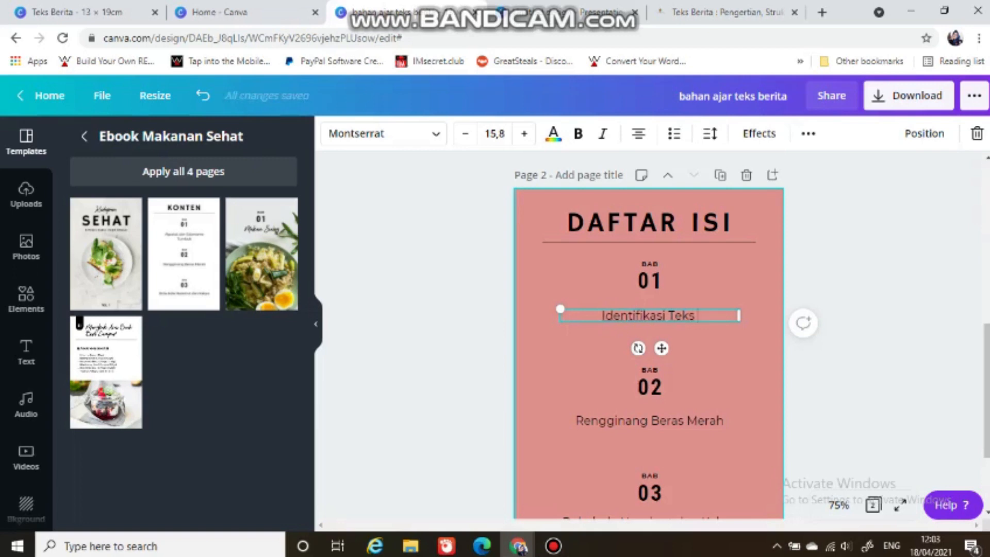
{"action": "type", "text": "Beri"}
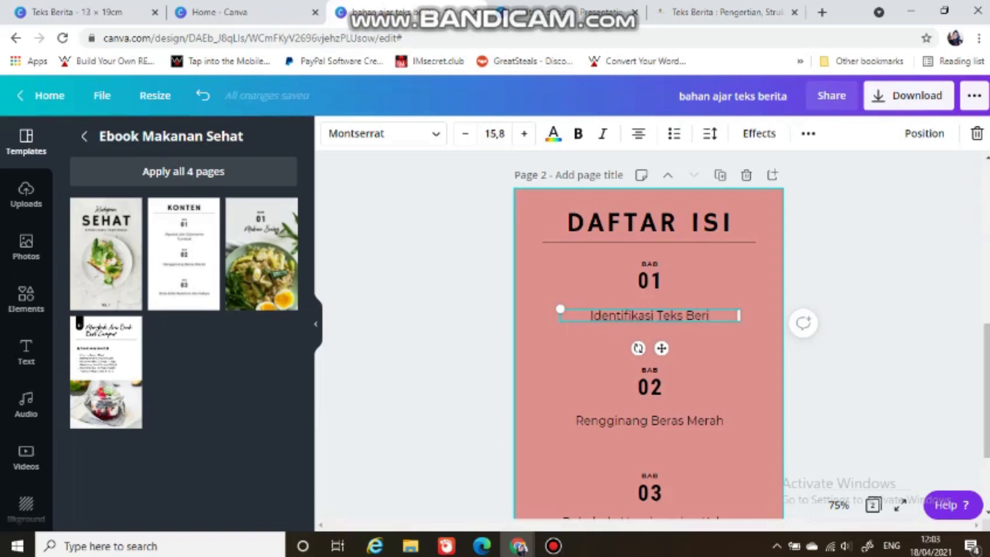
{"action": "type", "text": "ta"}
Step: Replace the BAB 02 chapter title on the contents page with "Struktur Teks Berita"
{"action": "left_click", "coordinate": [631, 420]}
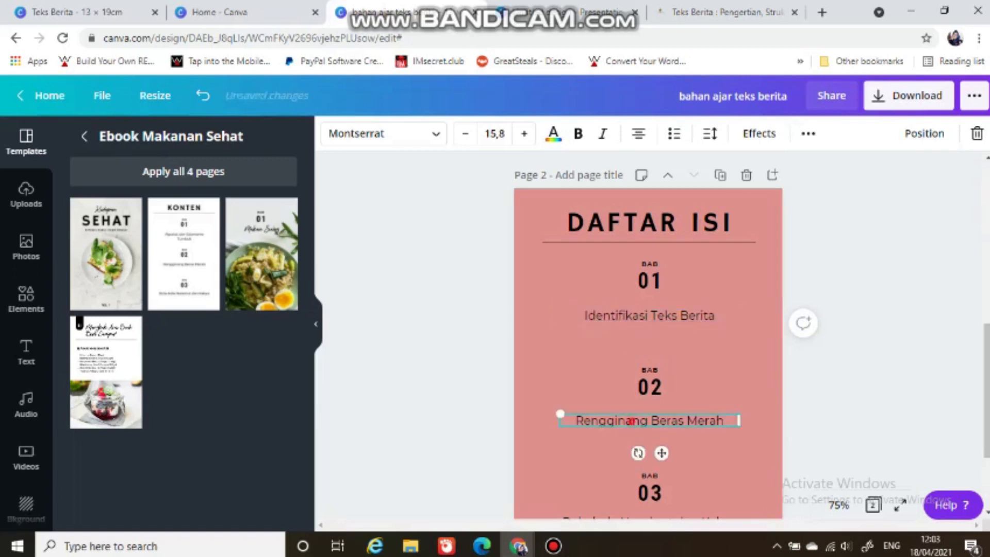
{"action": "double_click", "coordinate": [631, 421]}
{"action": "key", "text": "BackSpace"}
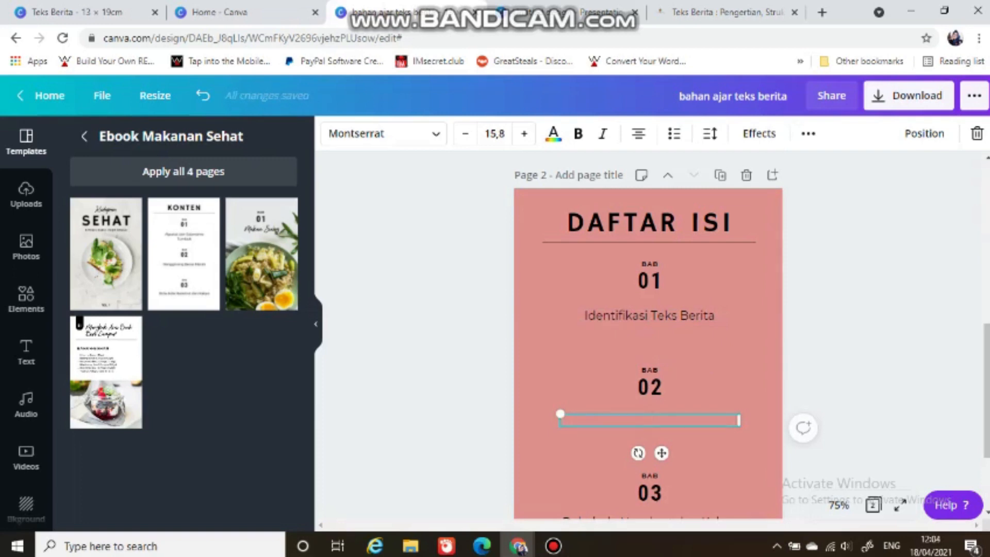
{"action": "type", "text": "Struktur Teks"}
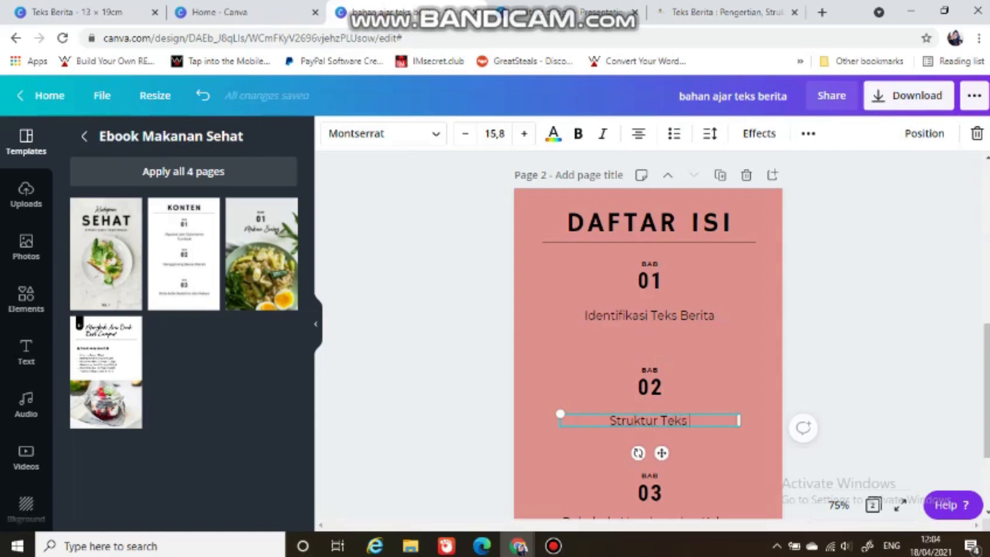
{"action": "type", "text": " B"}
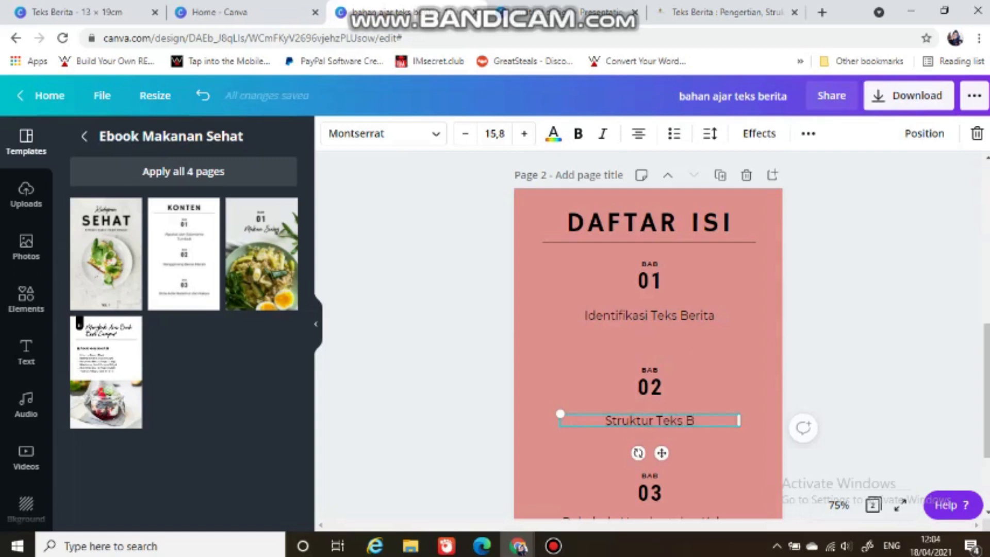
{"action": "type", "text": "erita"}
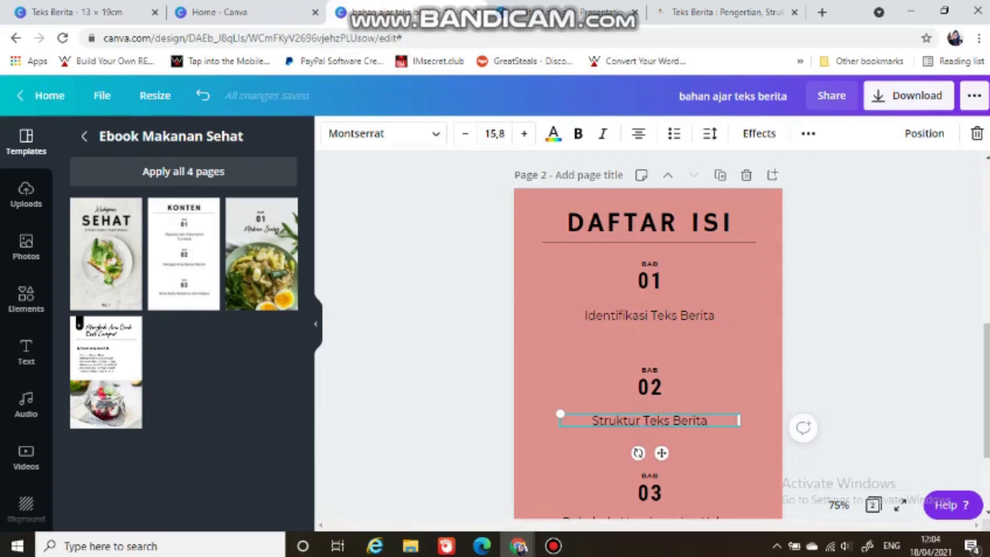
Step: Replace the BAB 03 chapter title on the contents page with "Kaidah Kebahasaan teks Berita"
{"action": "scroll", "coordinate": [634, 371], "scroll_direction": "down", "scroll_amount": 2}
{"action": "double_click", "coordinate": [623, 390]}
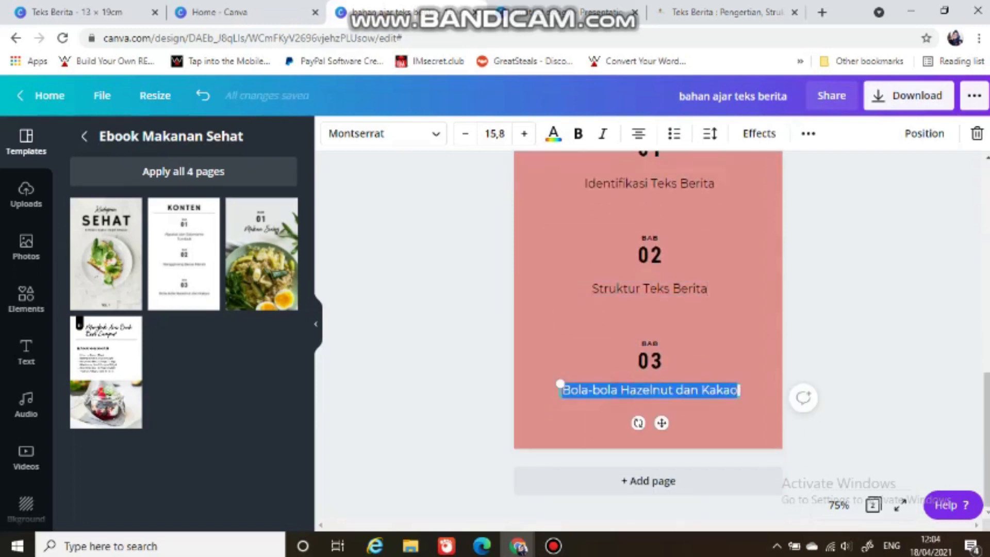
{"action": "key", "text": "BackSpace"}
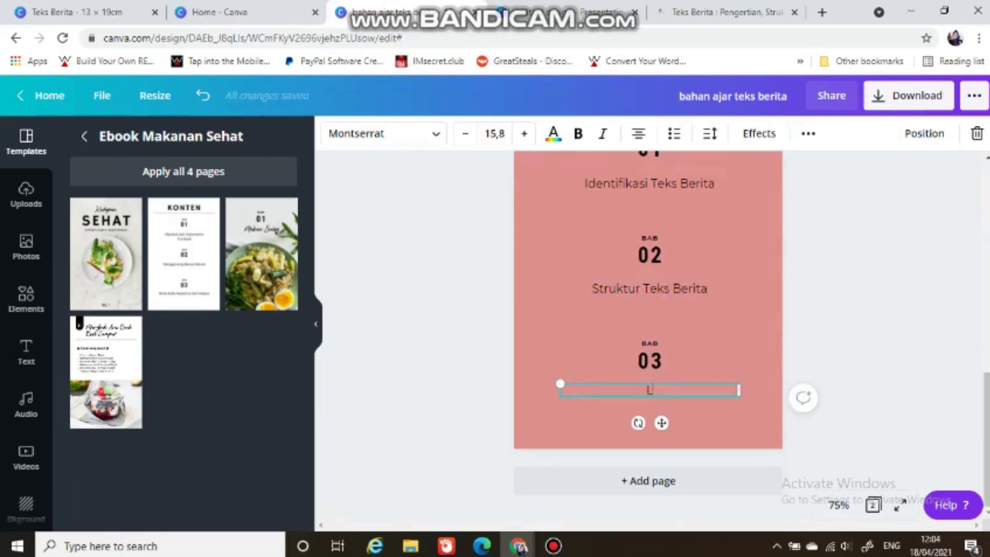
{"action": "type", "text": "Kaidah "}
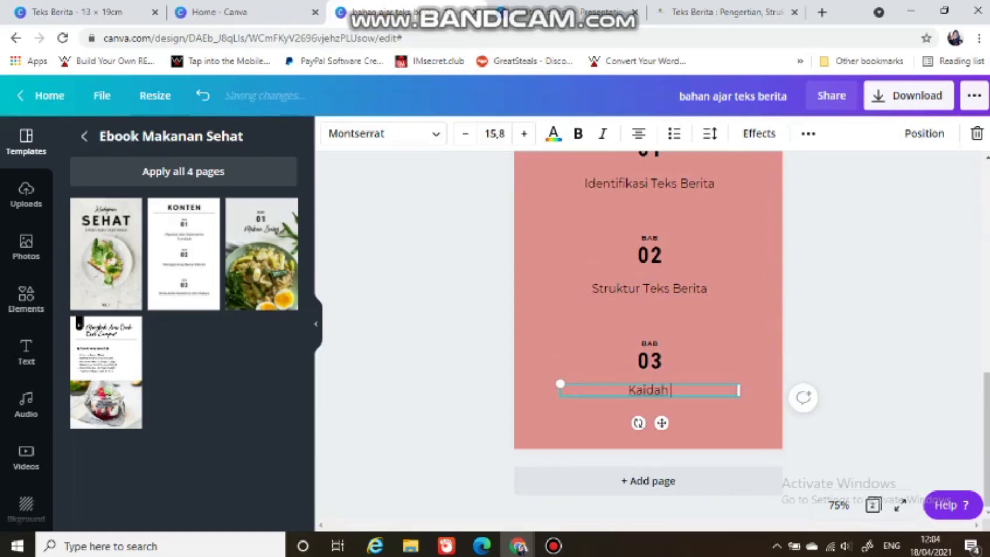
{"action": "type", "text": "Keba"}
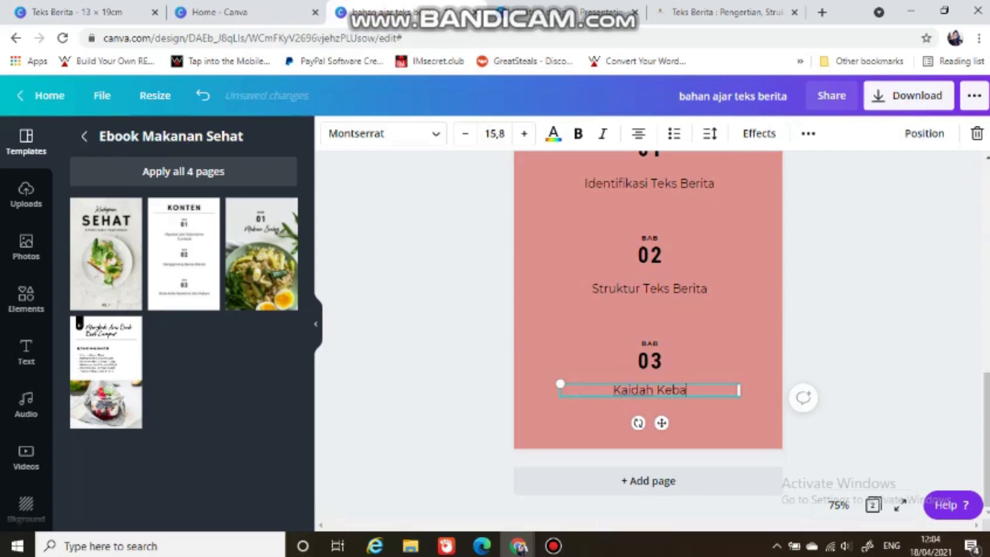
{"action": "type", "text": "hasaan"}
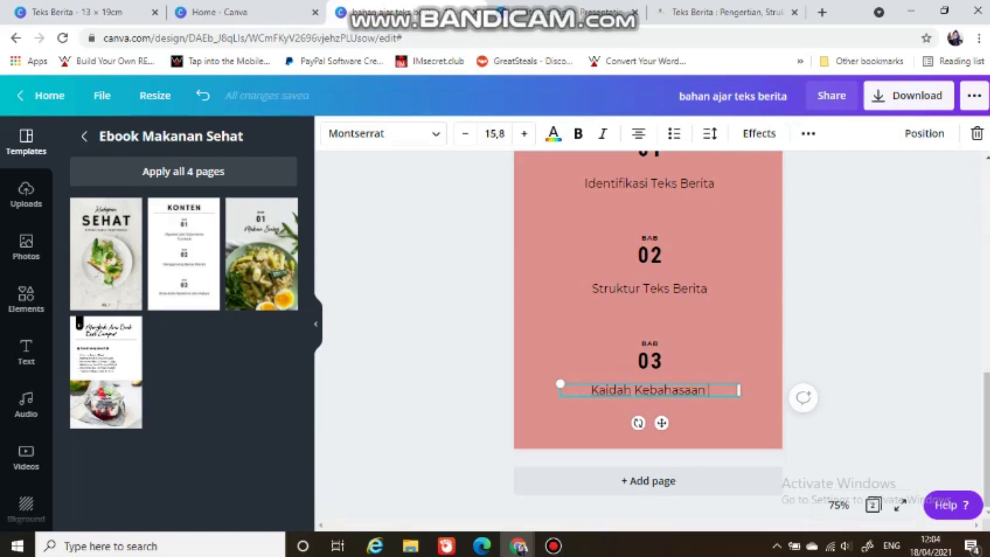
{"action": "type", "text": " teks "}
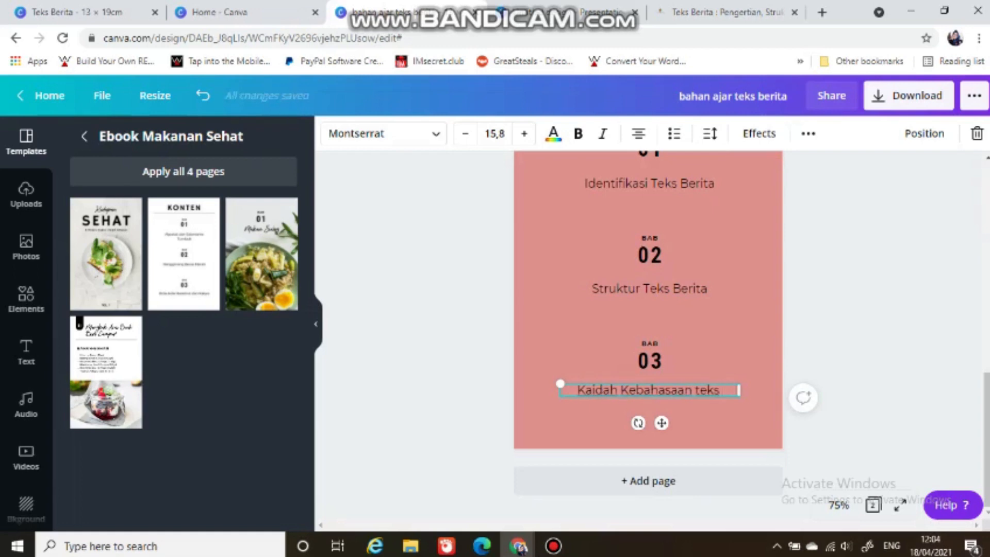
{"action": "type", "text": "Berita"}
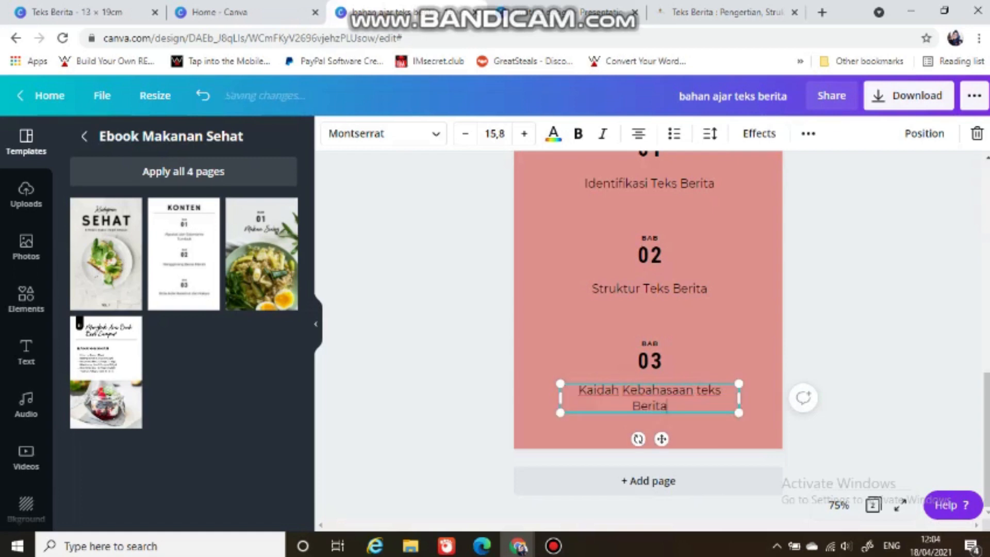
{"action": "left_click", "coordinate": [906, 365]}
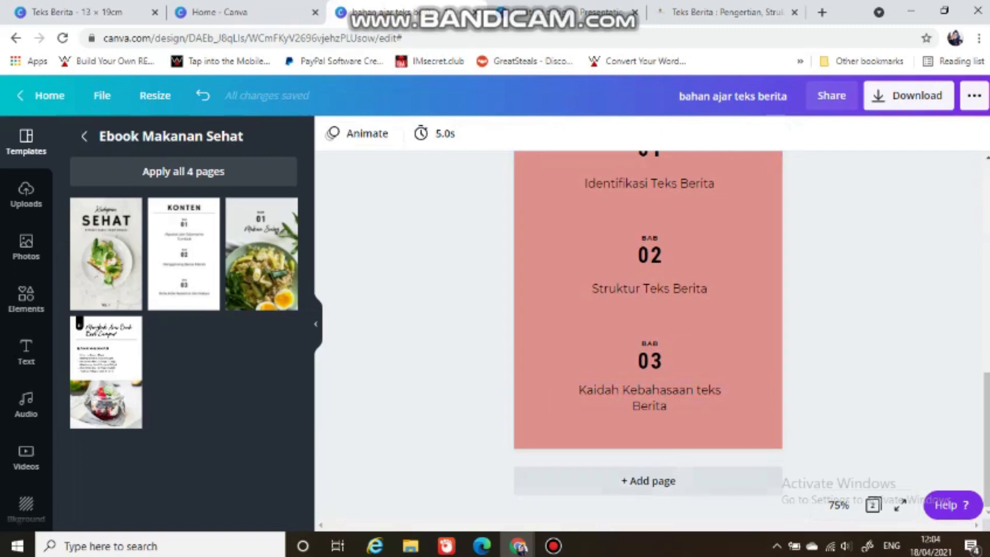
Step: Add a third page after the contents page
{"action": "left_click", "coordinate": [648, 481]}
{"action": "scroll", "coordinate": [648, 335], "scroll_direction": "up", "scroll_amount": 15}
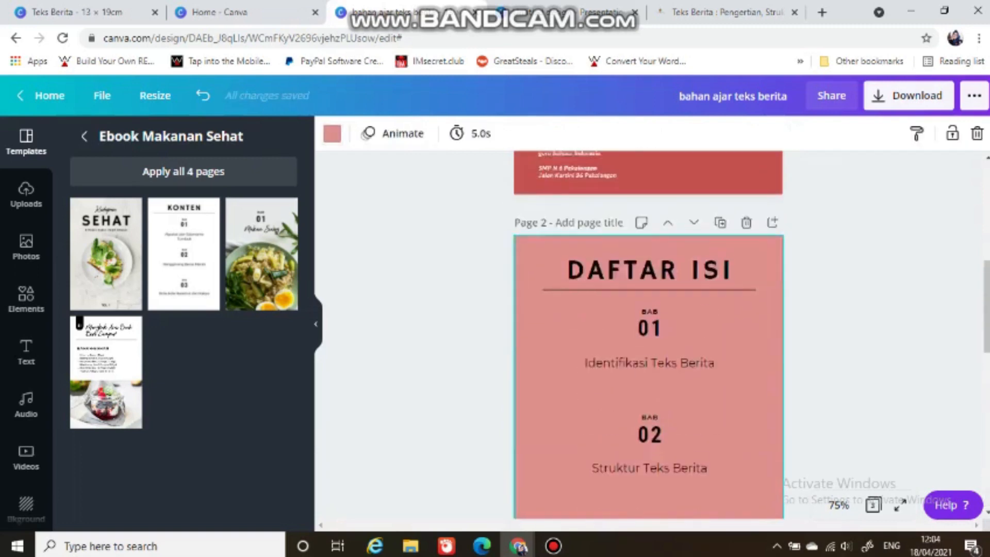
{"action": "scroll", "coordinate": [648, 335], "scroll_direction": "down", "scroll_amount": 3}
{"action": "scroll", "coordinate": [648, 335], "scroll_direction": "down", "scroll_amount": 11}
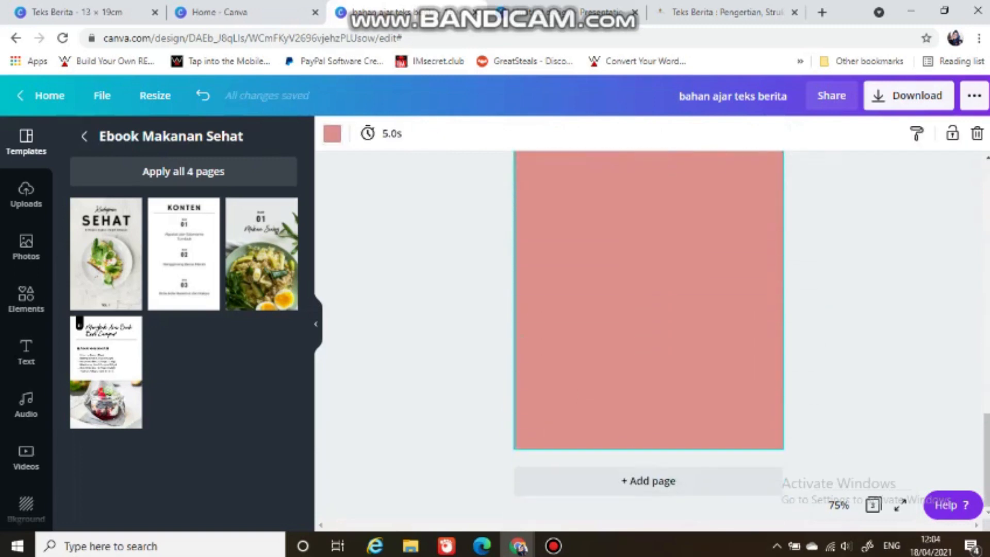